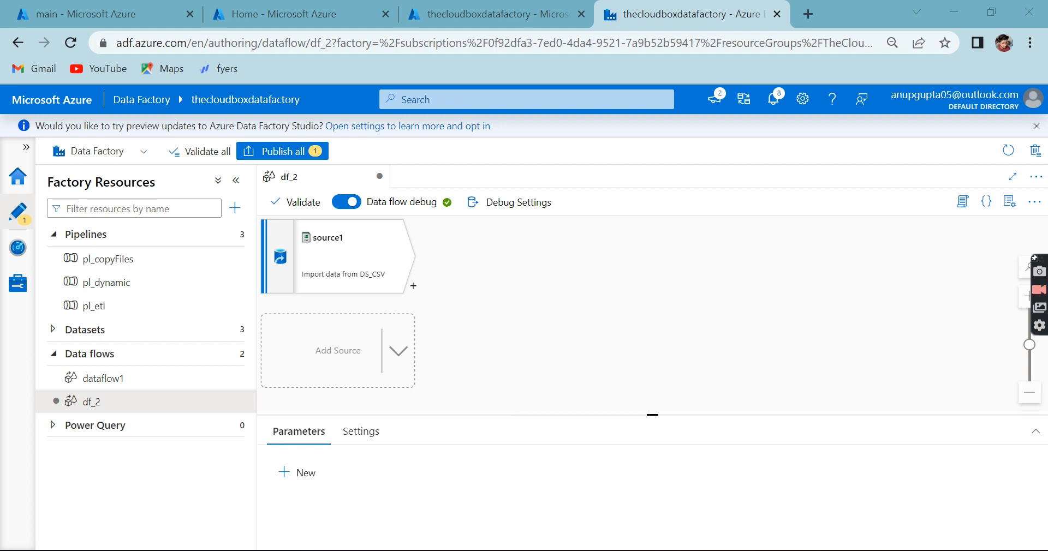
Step: Switch to Notepad++ and replace the notes in new 7 with the query "select *from employee;"
key(alt+Tab)
key(ctrl+shift+Home)
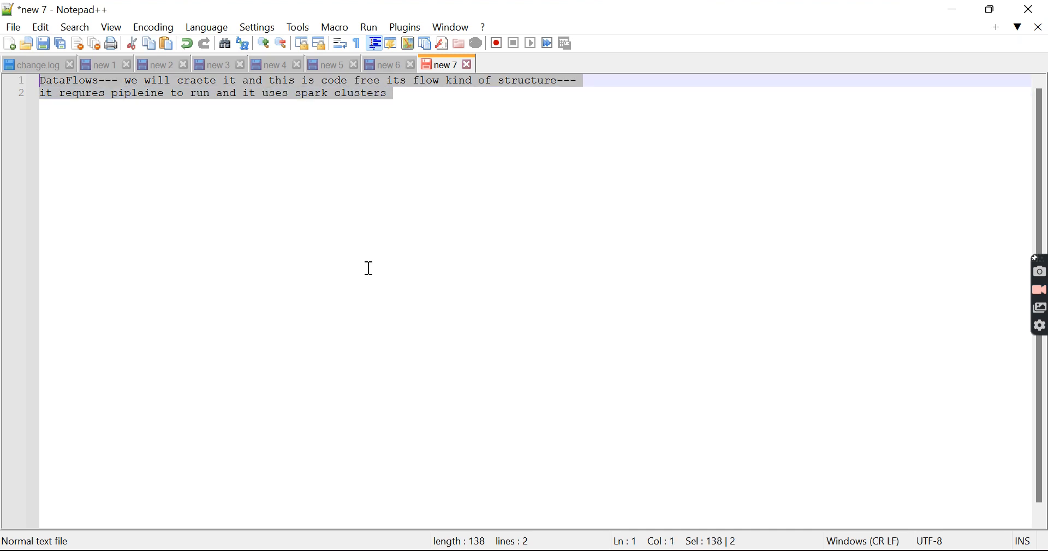
key(Delete)
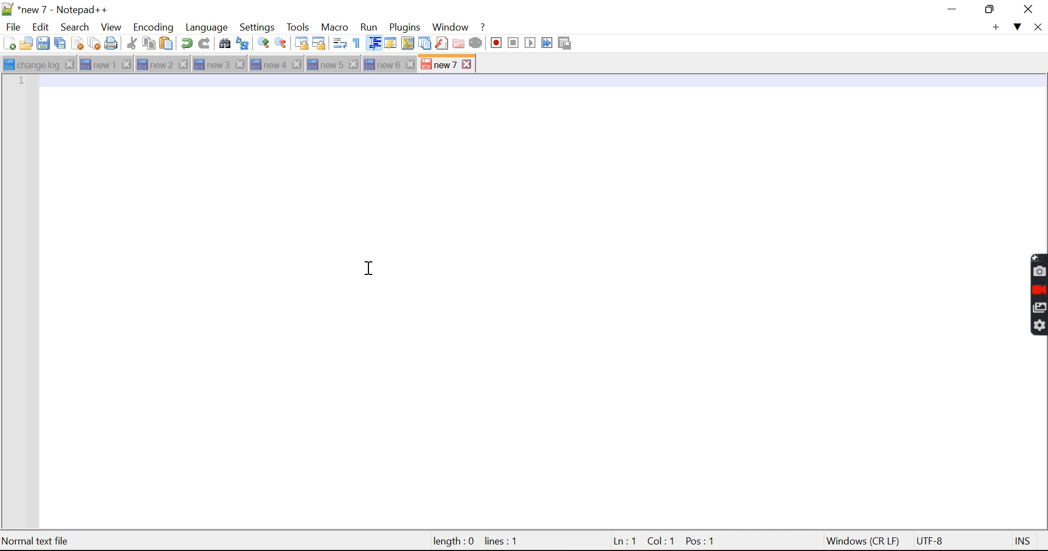
text(select *from employee)
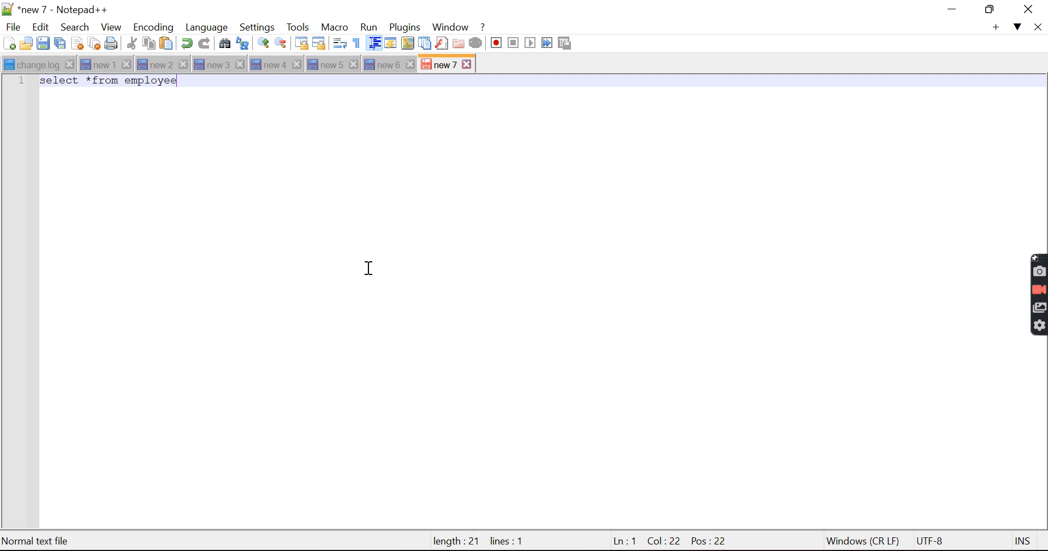
text(;)
triple_click(149, 82)
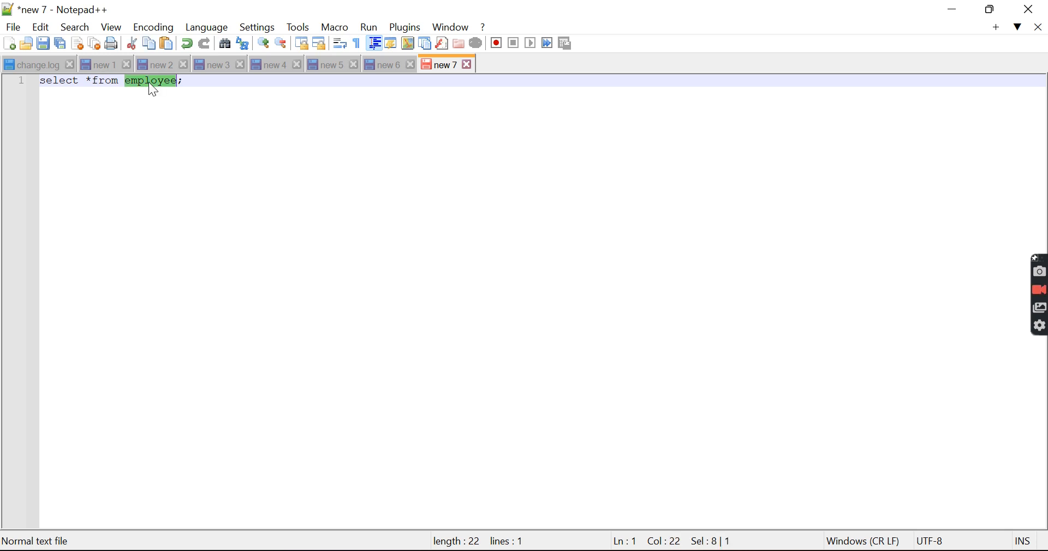
click(149, 83)
double_click(151, 83)
double_click(65, 83)
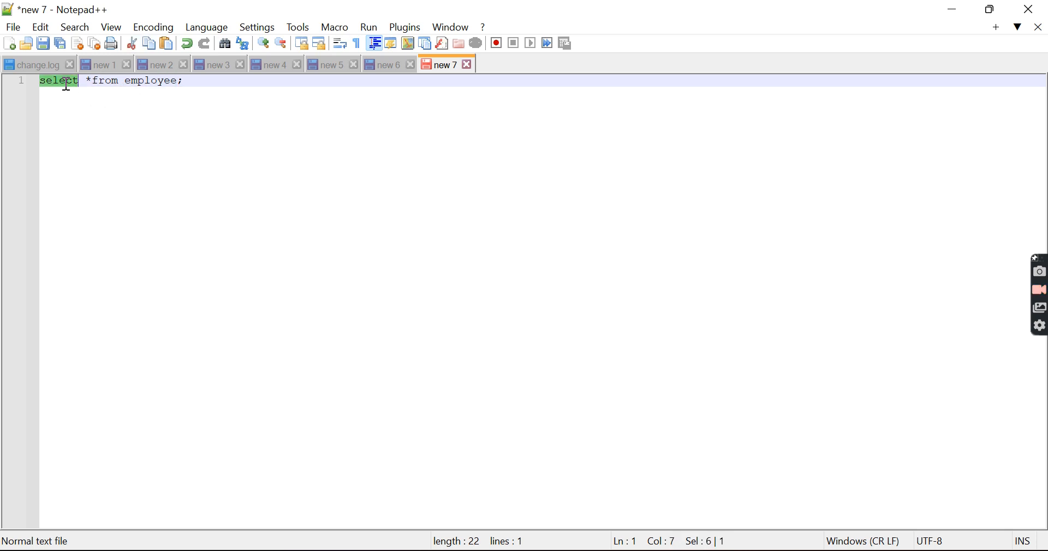
double_click(133, 85)
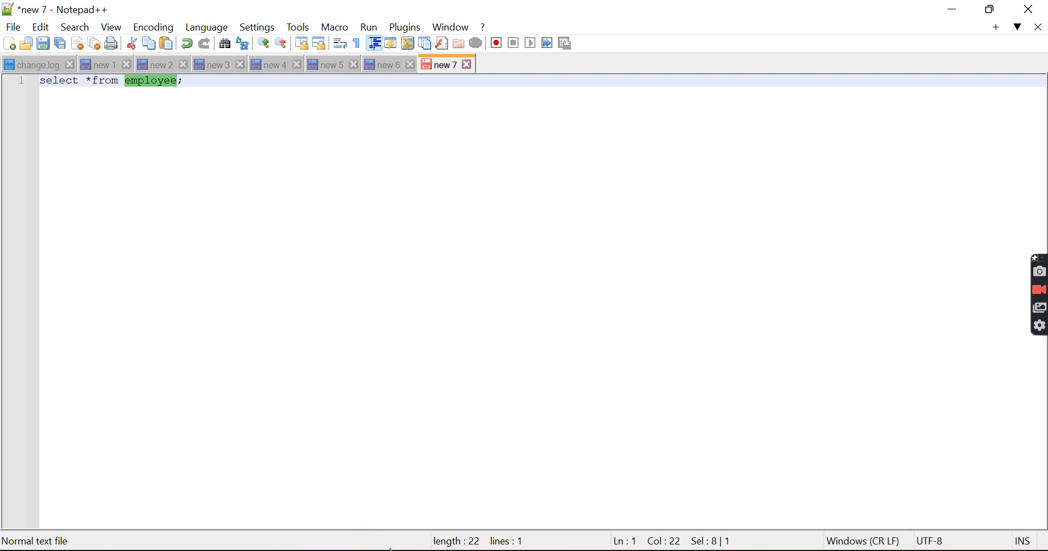
Step: Switch back to Azure Data Factory and display the projection of source1 in the df_2 data flow
key(alt+Tab)
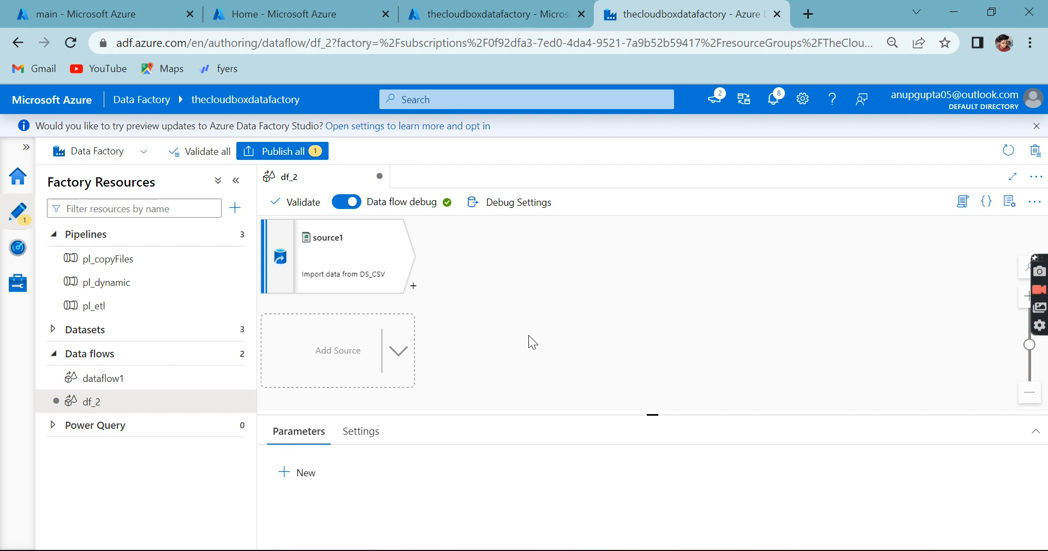
key(ctrl+minus)
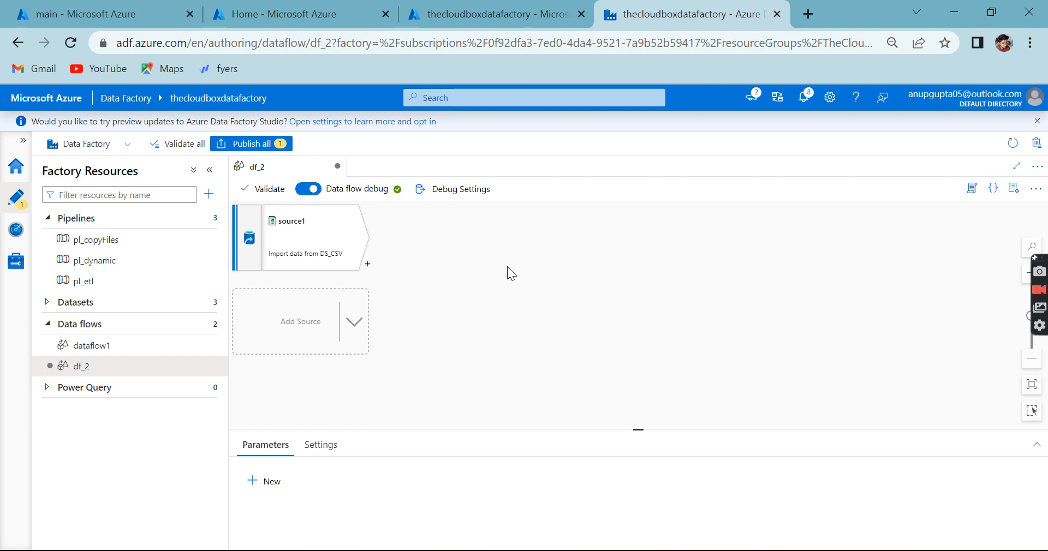
key(ctrl+plus)
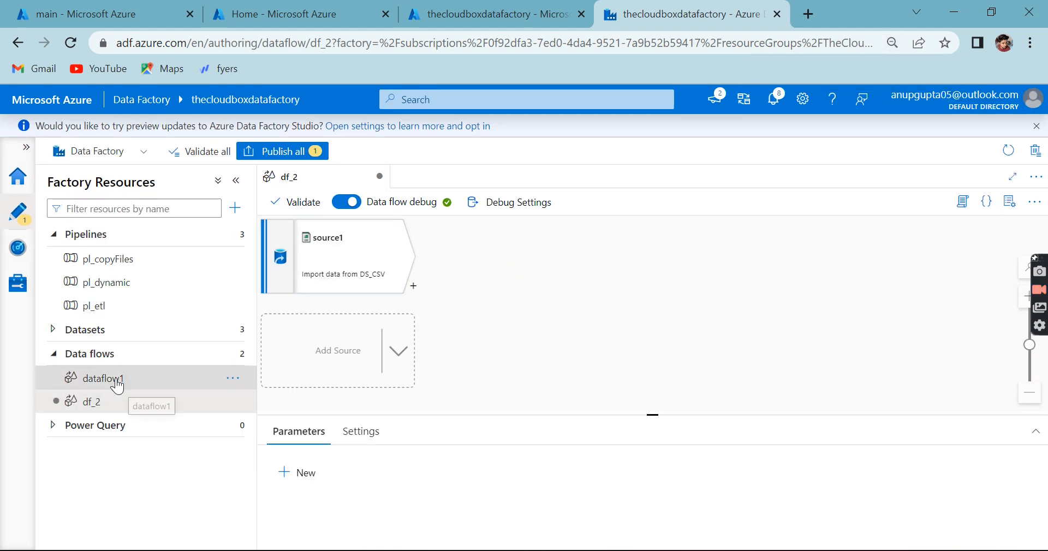
click(358, 285)
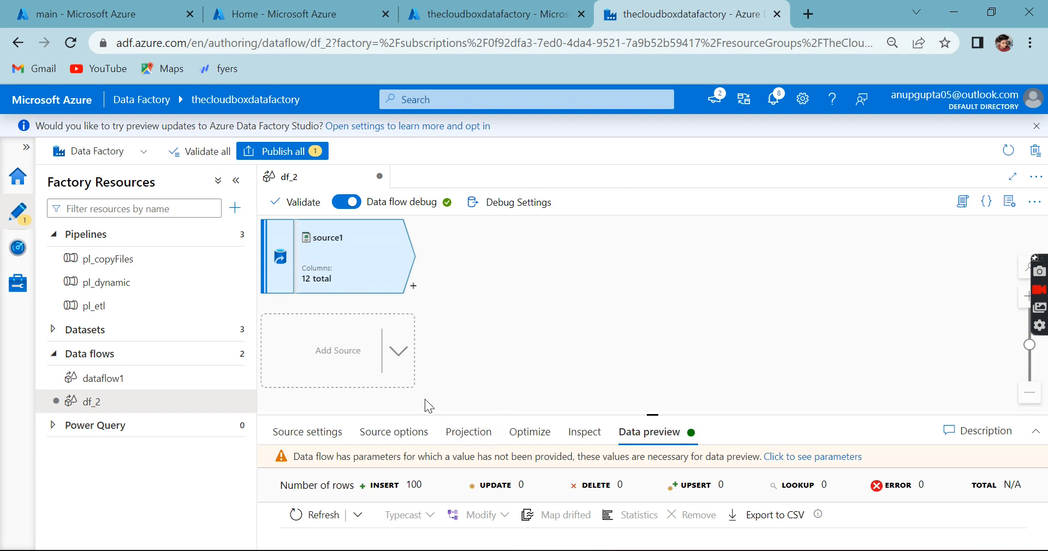
click(456, 437)
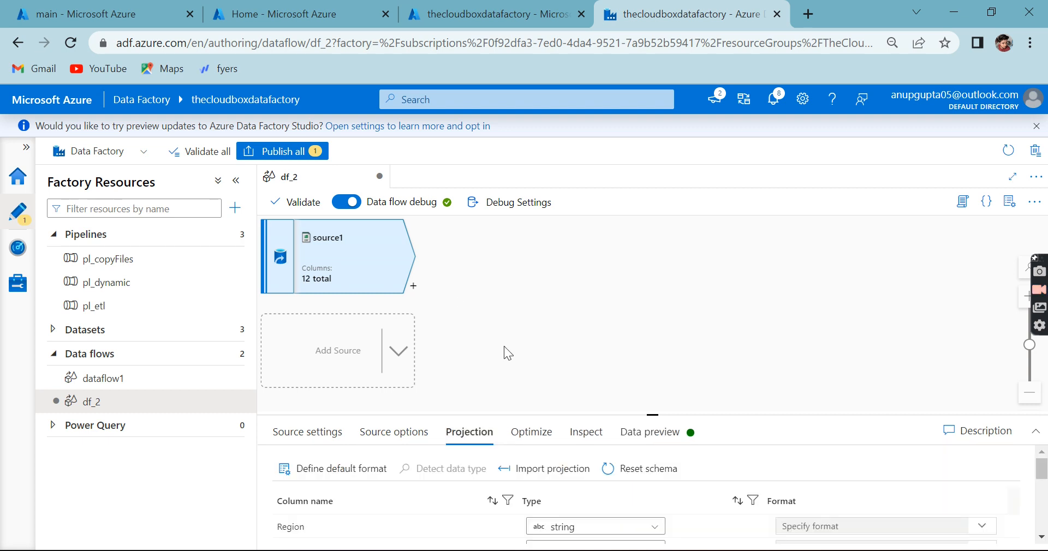
Step: Open the data flow debug settings and review the row limit and the source dataset and sample file options for source1
click(519, 203)
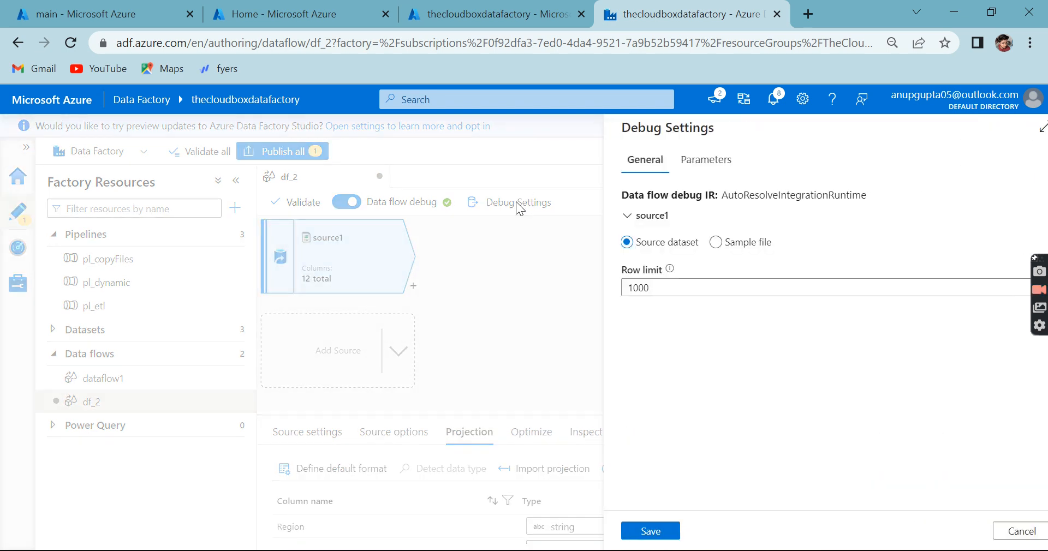
mouse_move(647, 270)
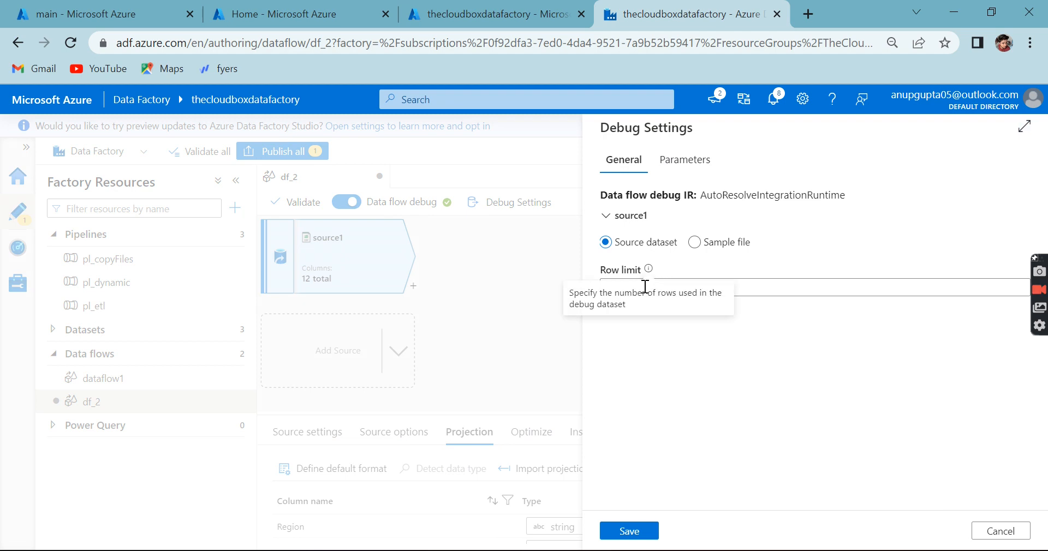
click(761, 289)
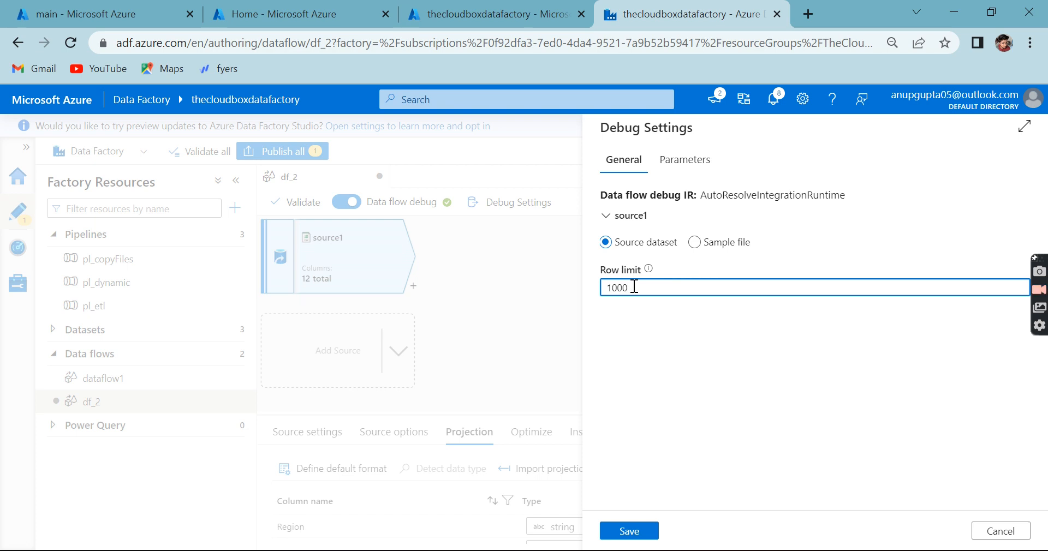
click(682, 161)
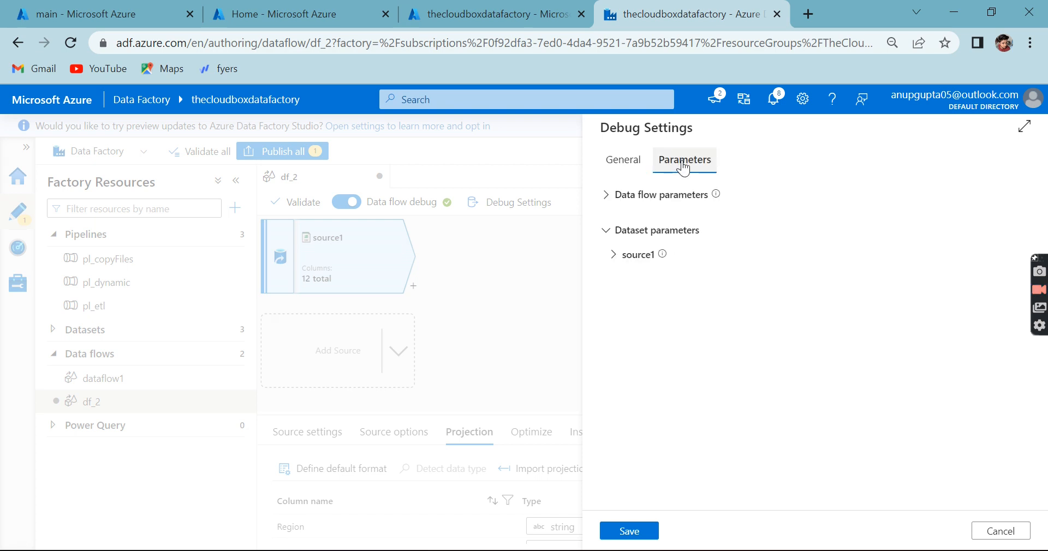
click(636, 161)
click(695, 243)
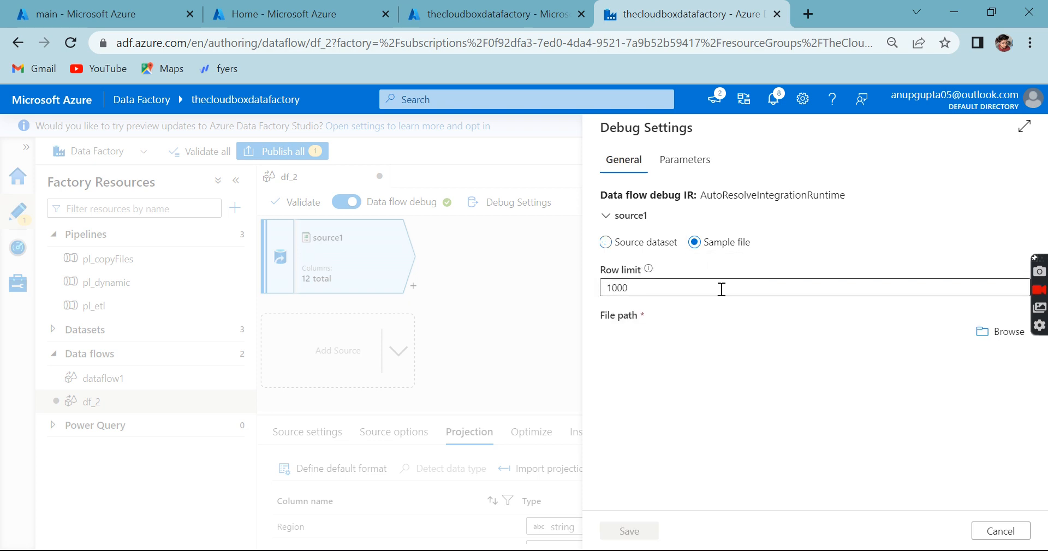
click(623, 243)
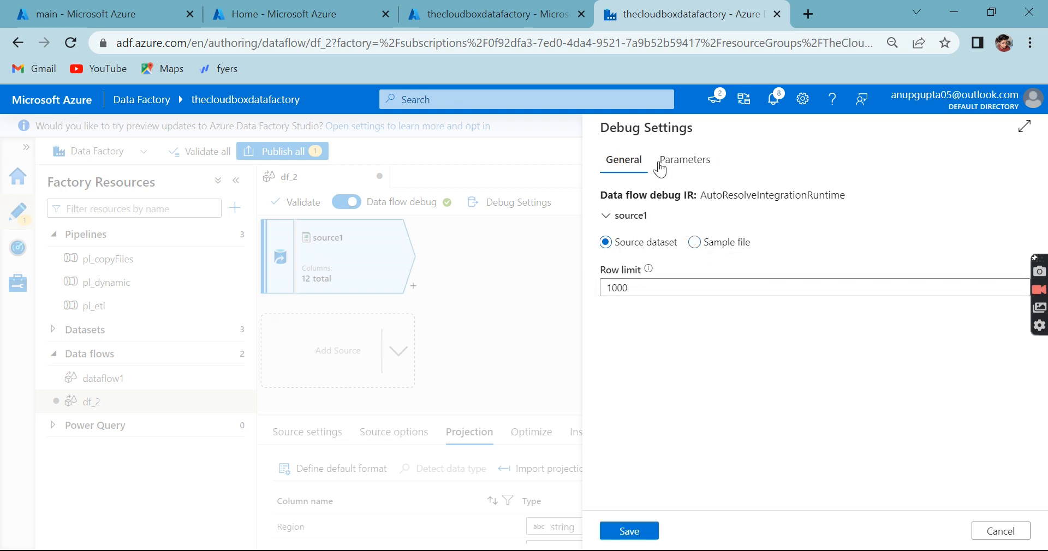
Step: Set source1's debug dataset parameters File_System to main and Direct to landing, and save the debug settings
click(678, 162)
click(614, 258)
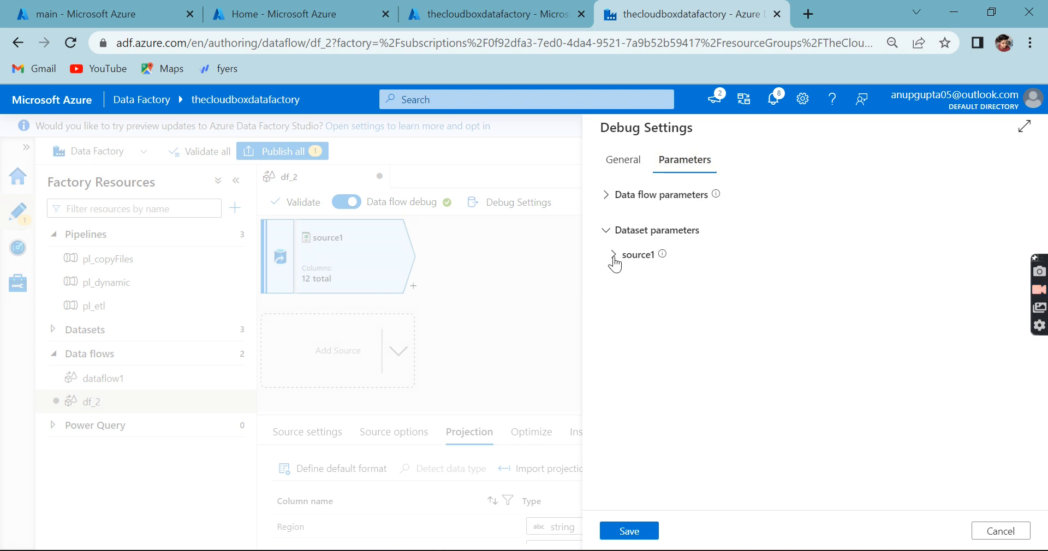
click(742, 303)
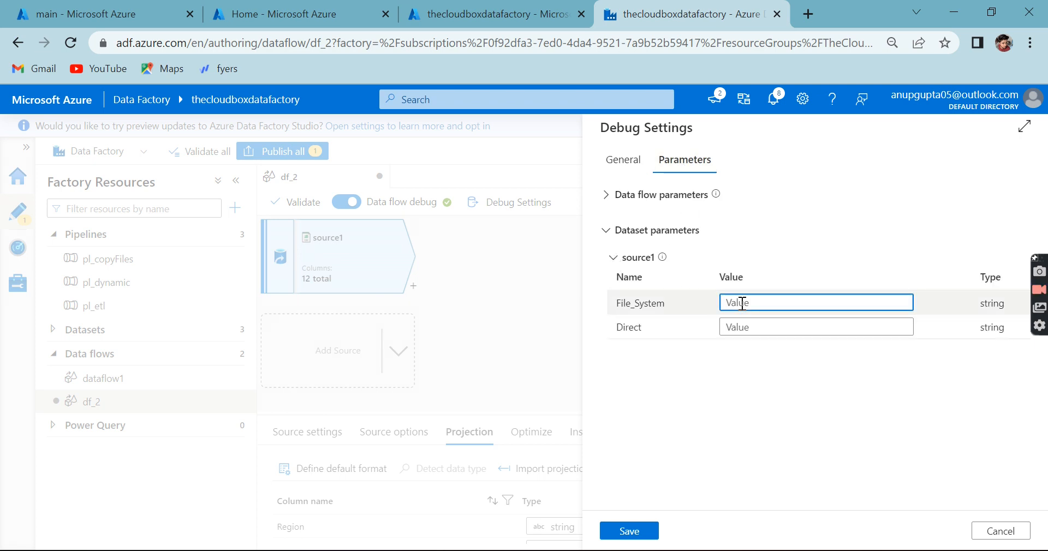
text(main)
key(Tab)
text(landing)
click(630, 531)
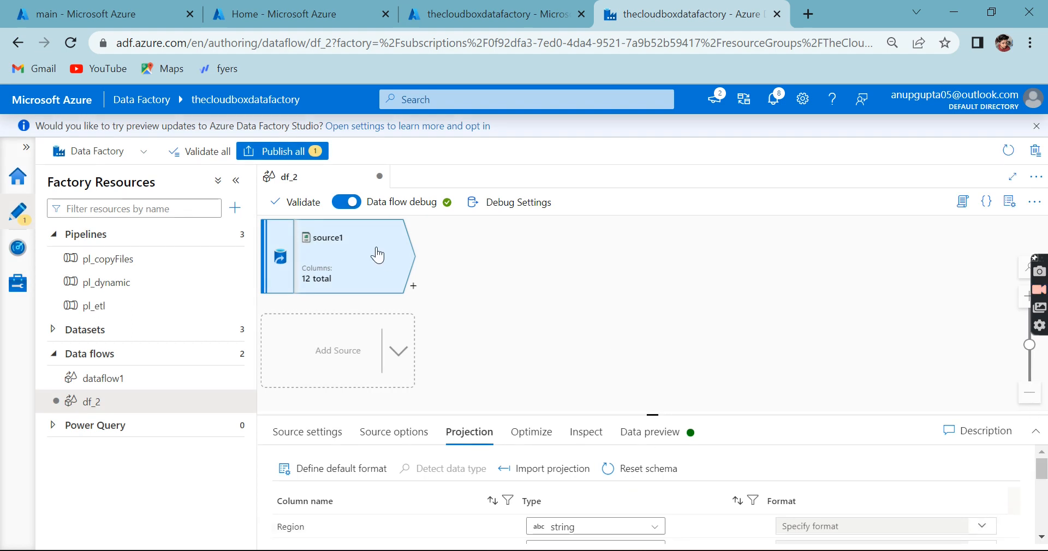
Step: Fetch the data preview for source1 with the saved debug parameters
click(655, 413)
click(647, 245)
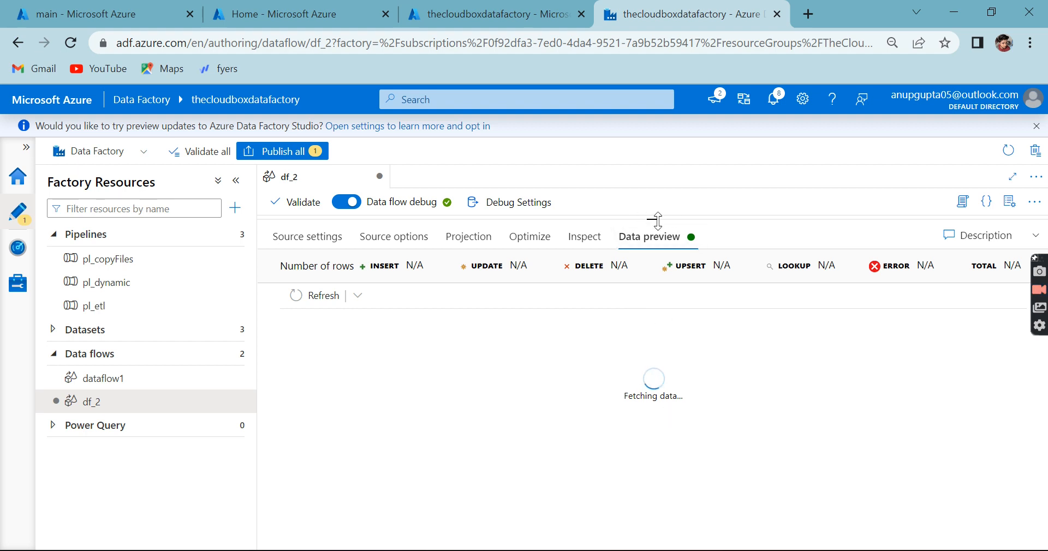
drag(655, 220, 655, 402)
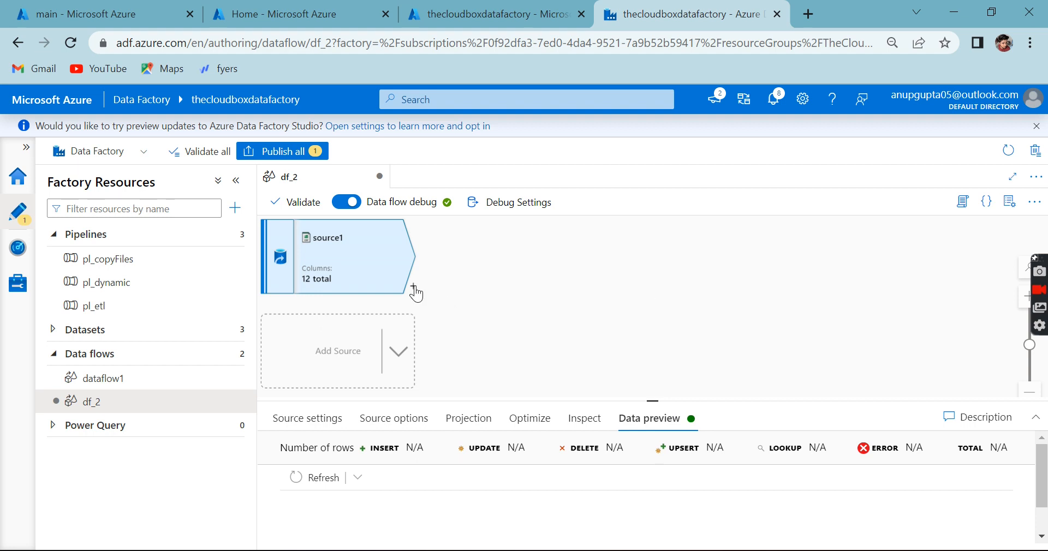
Step: Add a Select transformation after source1 in the df_2 data flow
click(414, 287)
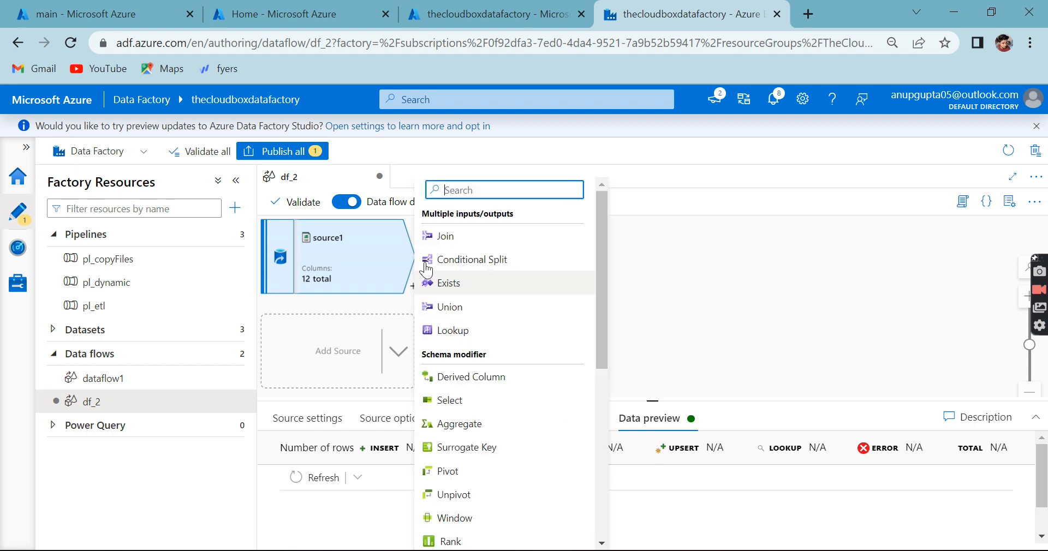
drag(599, 221, 594, 198)
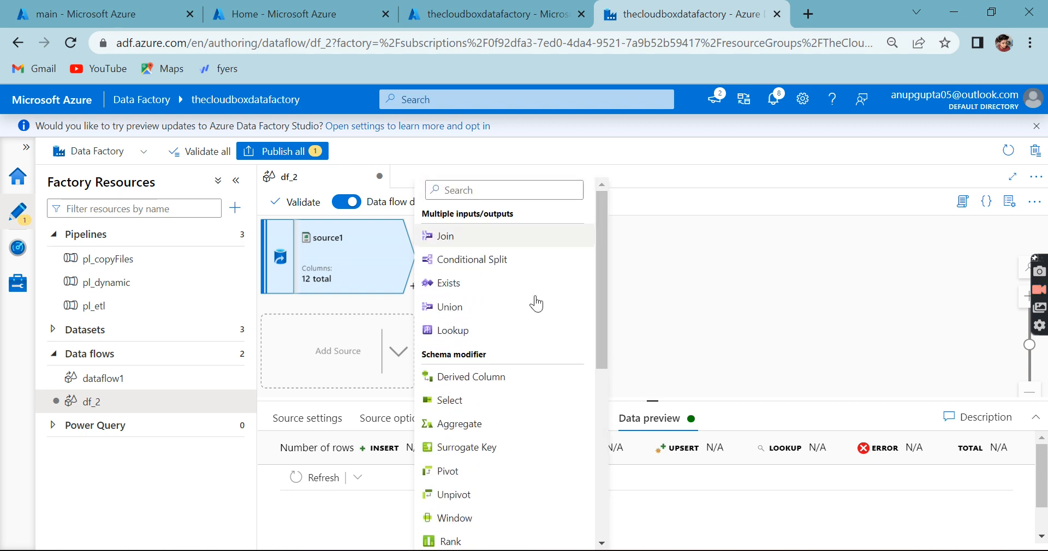
click(453, 401)
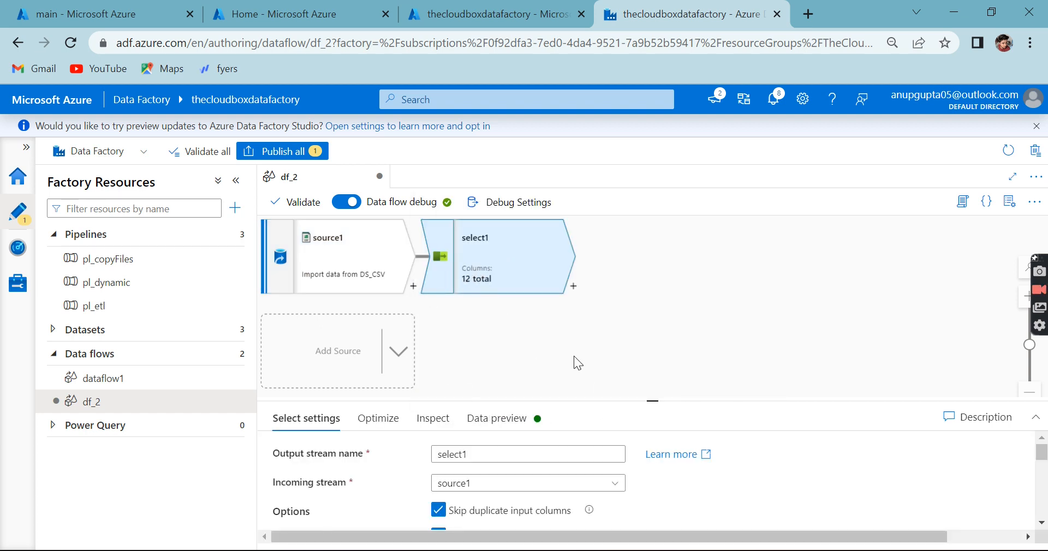
Step: Examine the rows and columns in source1's data preview
drag(653, 404, 653, 330)
click(322, 259)
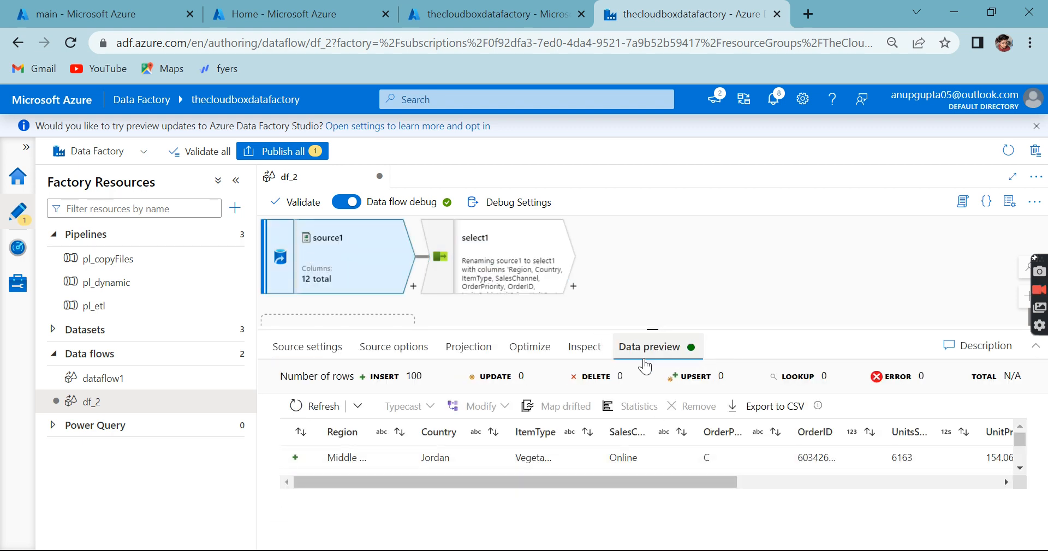
drag(653, 329, 652, 275)
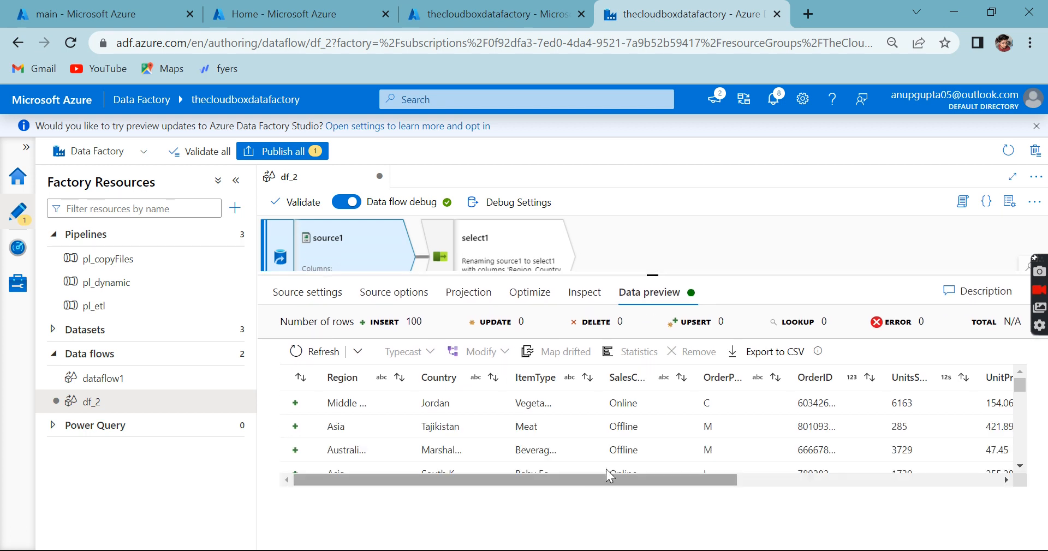
drag(558, 478, 410, 502)
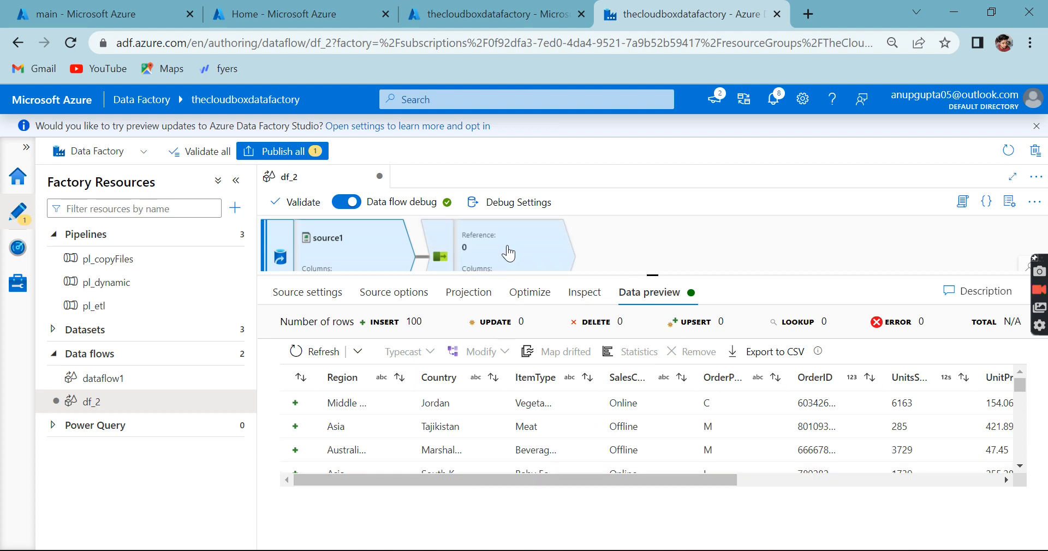
Step: Review the source settings of source1 and the Select settings and input column mappings of select1
click(392, 261)
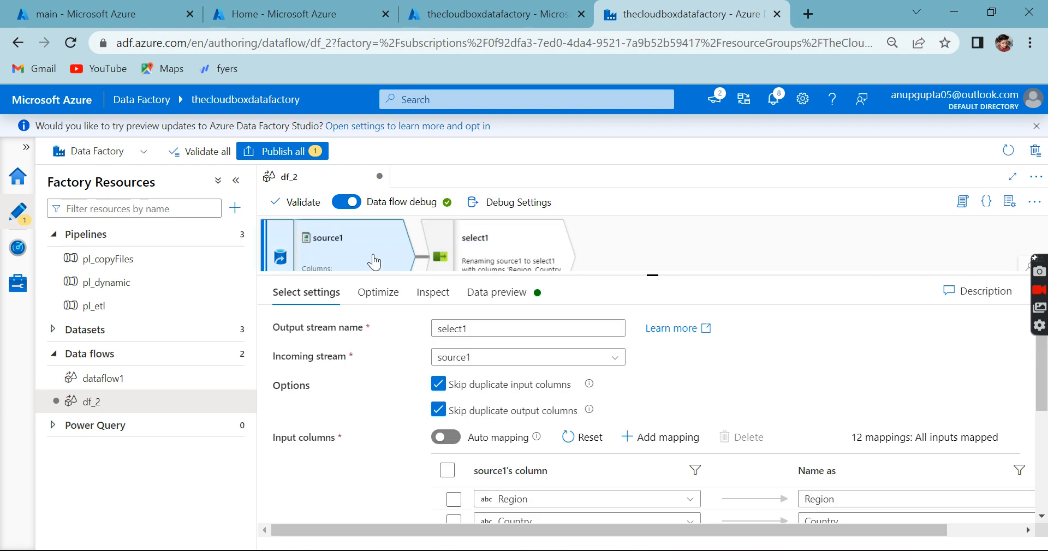
click(321, 297)
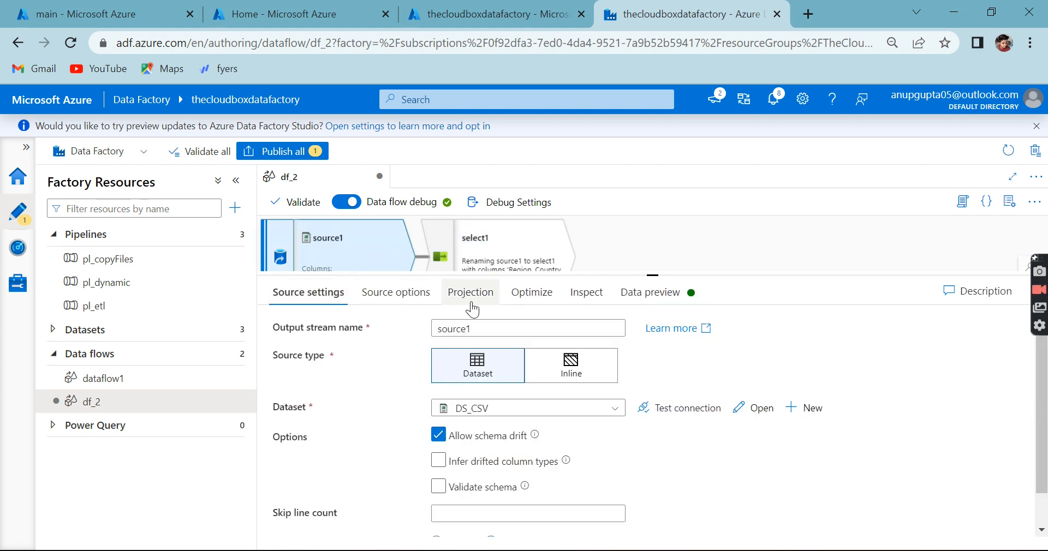
drag(656, 274, 655, 402)
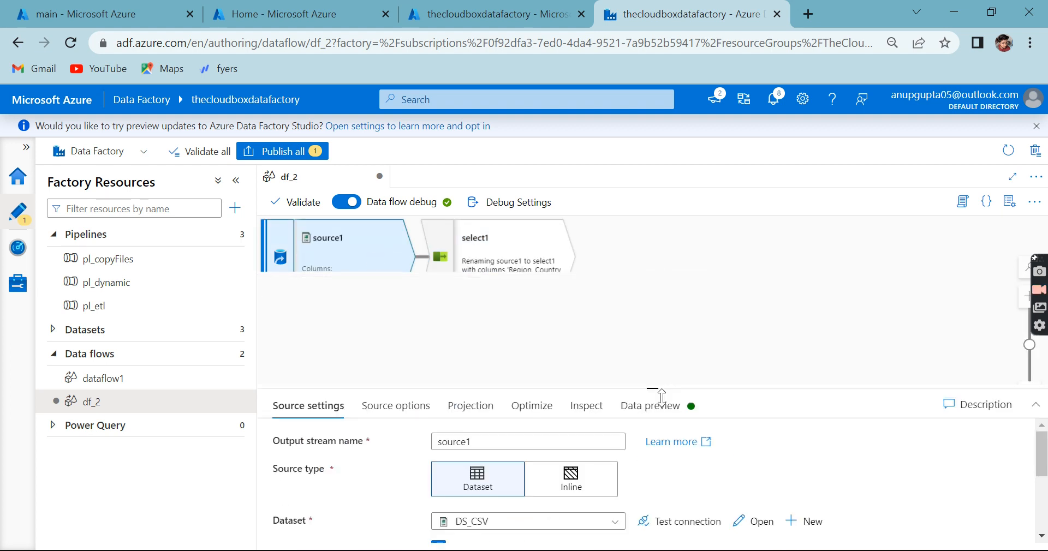
click(483, 271)
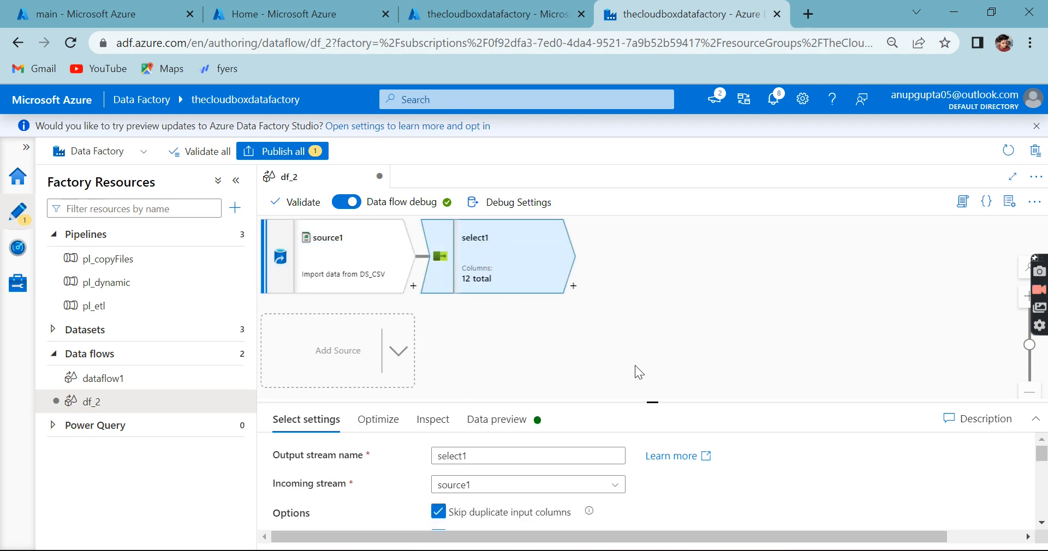
drag(651, 403, 638, 248)
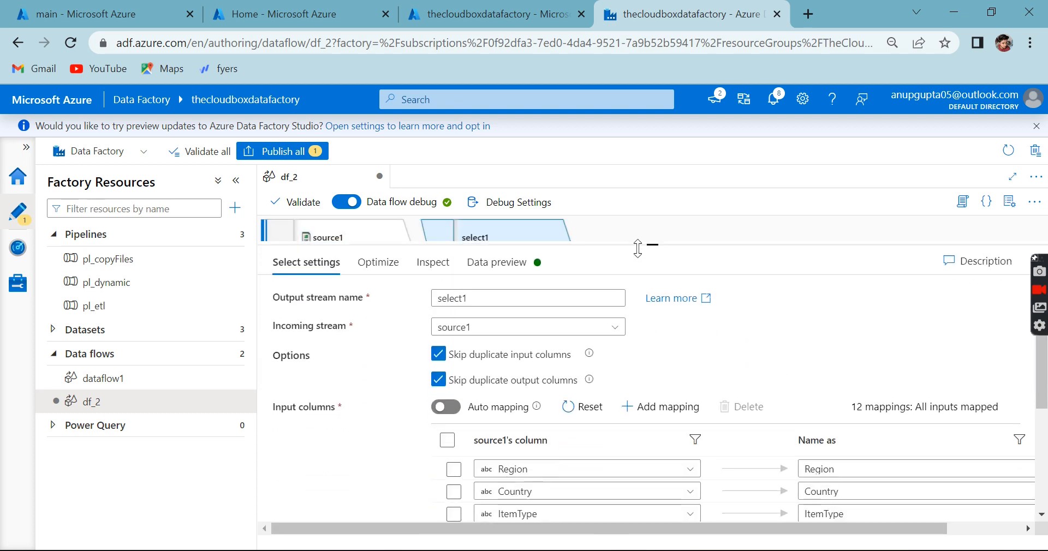
Step: Switch to Notepad++ and rewrite the query in new 7 as "select name, address, id from student;"
key(alt+Tab)
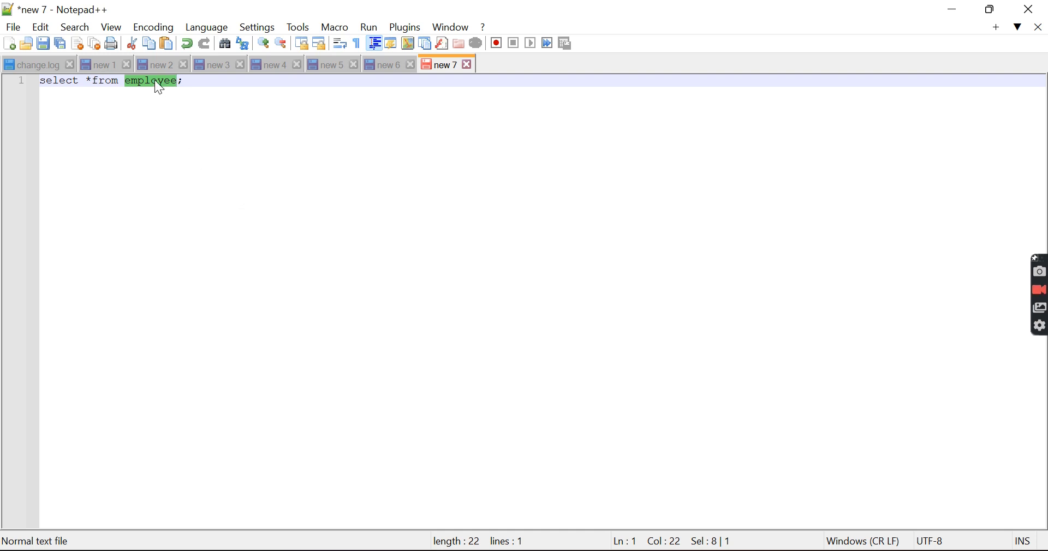
double_click(106, 82)
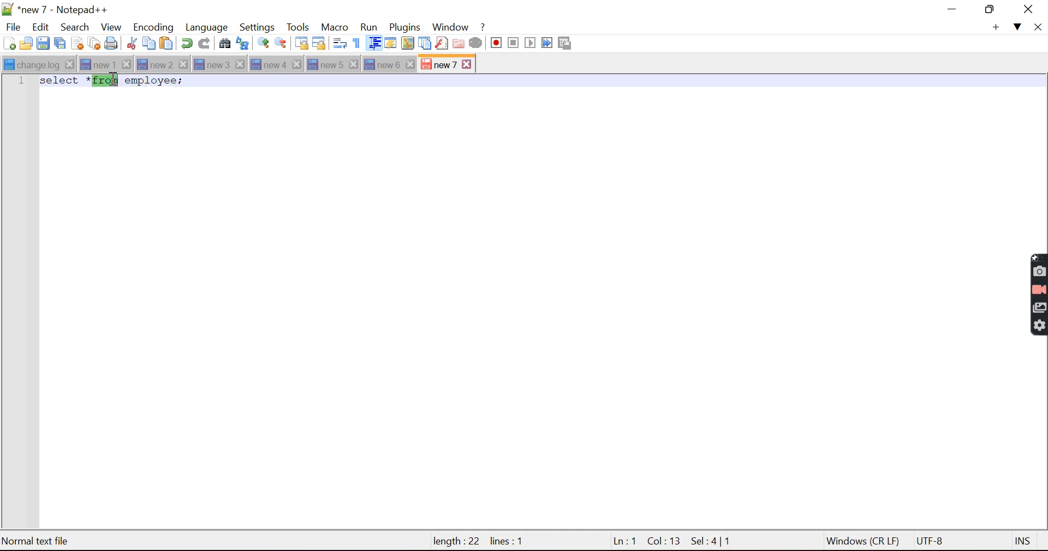
click(179, 82)
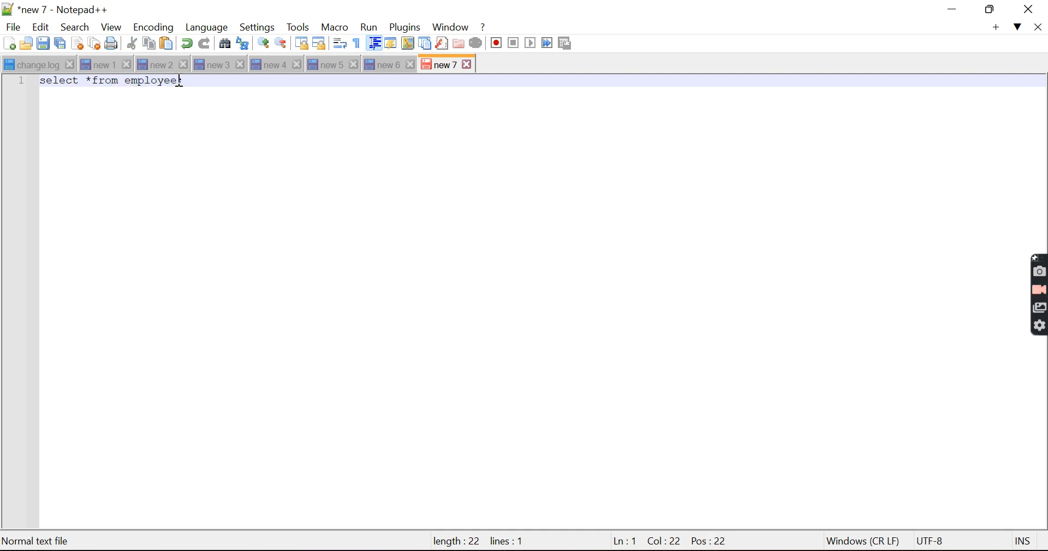
key(BackSpace)
key(BackSpace)
key(BackSpace)
key(BackSpace)
key(BackSpace)
key(BackSpace)
key(BackSpace)
key(BackSpace)
key(BackSpace)
key(BackSpace)
key(BackSpace)
key(BackSpace)
key(BackSpace)
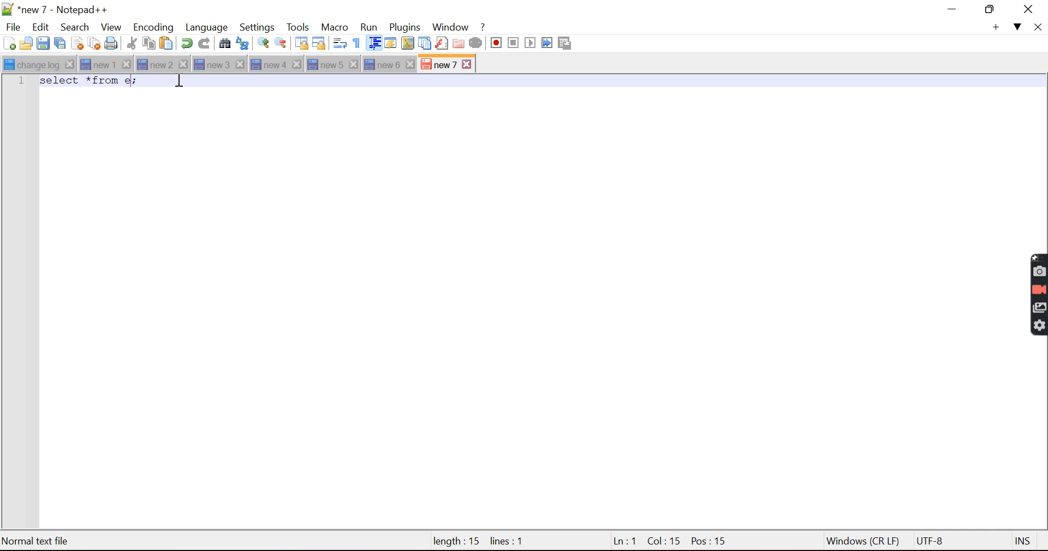
text(name)
text(, address)
text( id )
text(from st)
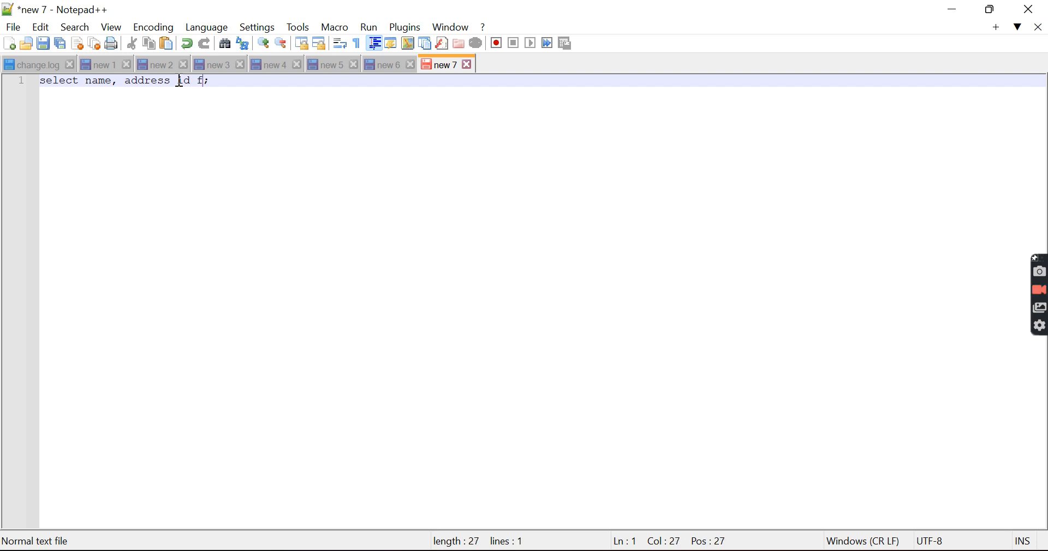
text(udent)
click(171, 82)
text(,)
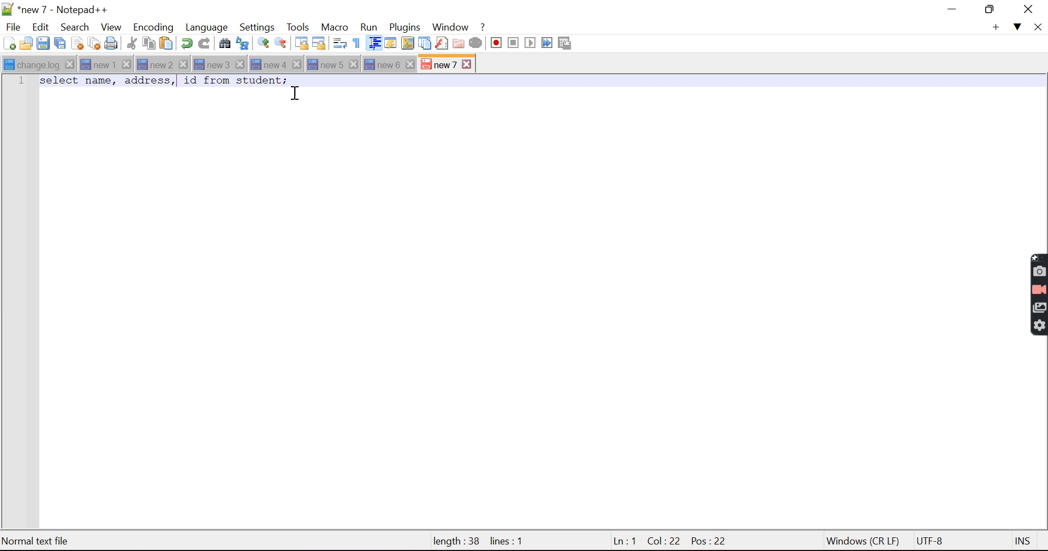
Step: Return to Azure Data Factory and delete select1's column mappings from OrderPriority through TotalProfit, keeping Region, Country, ItemType and SalesChannel
click(387, 550)
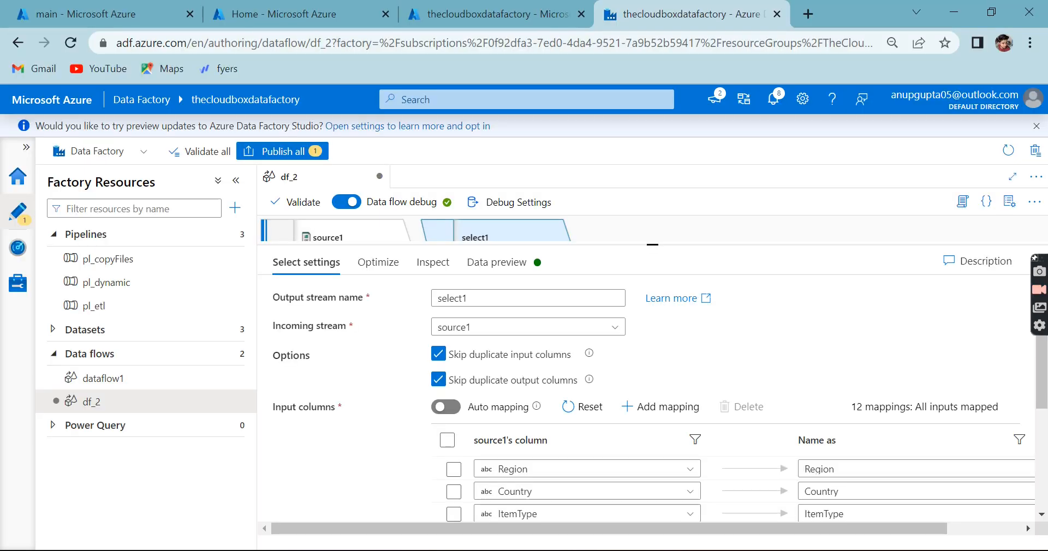
scroll(873, 379, down, 3)
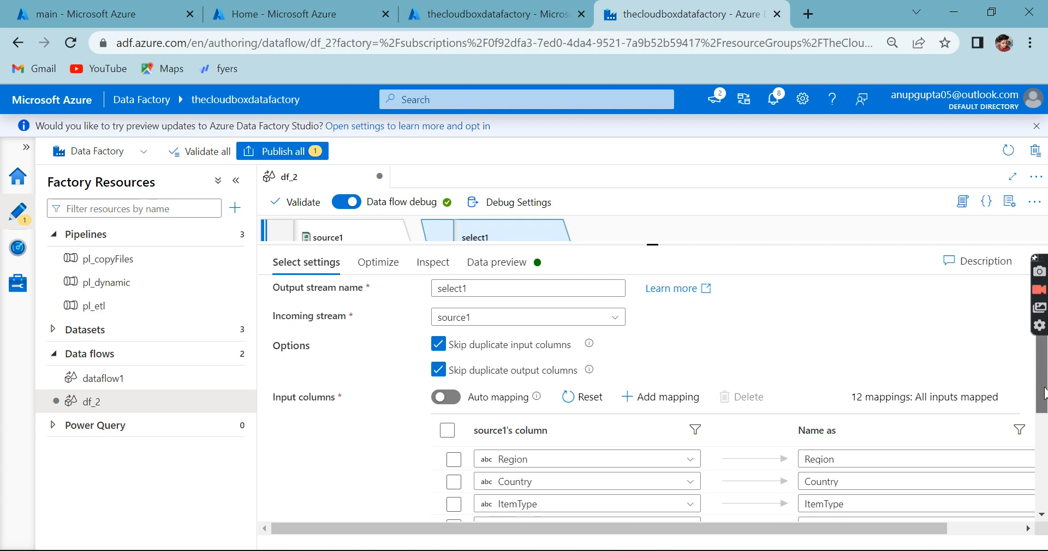
scroll(644, 409, down, 2)
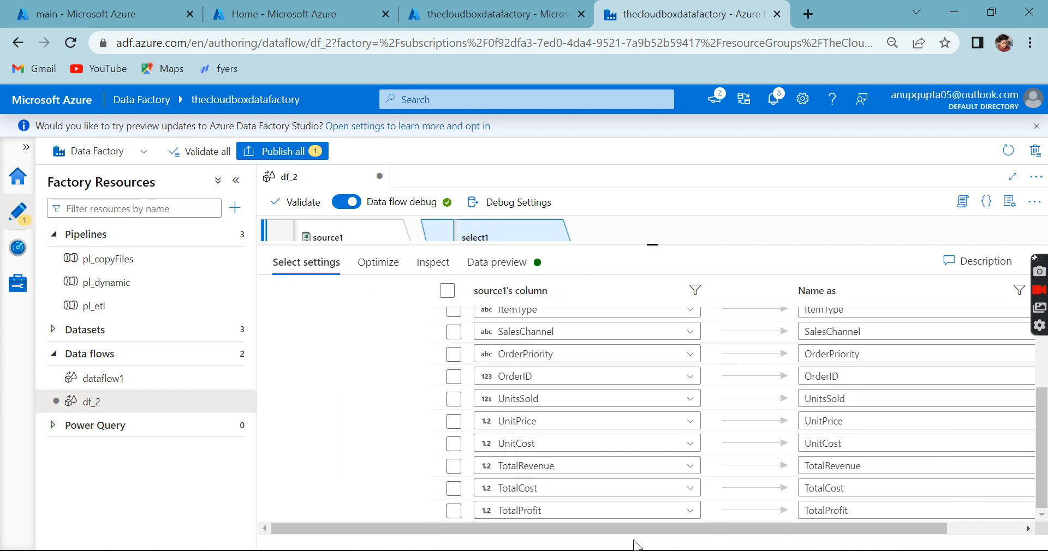
drag(620, 529, 916, 514)
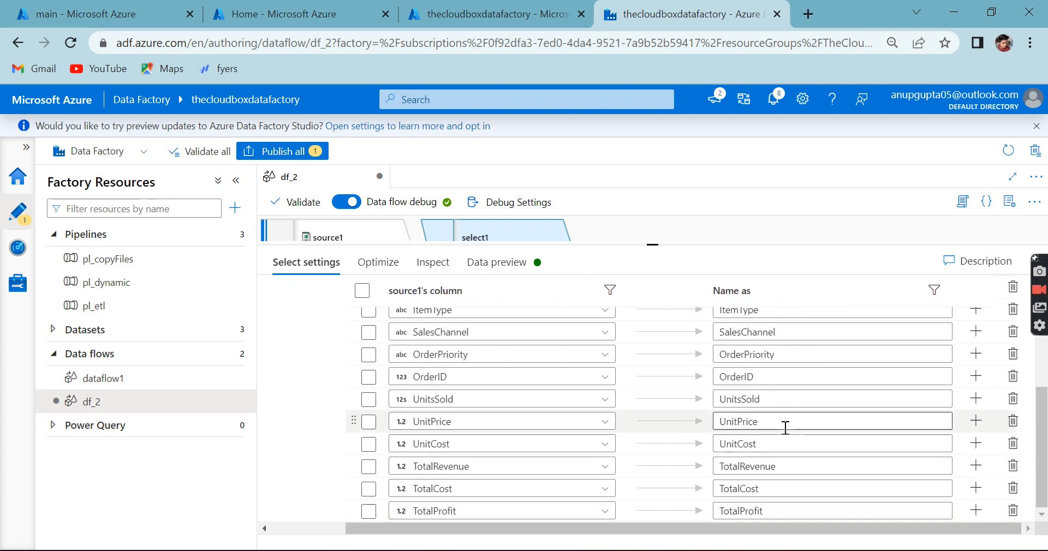
scroll(783, 363, up, 5)
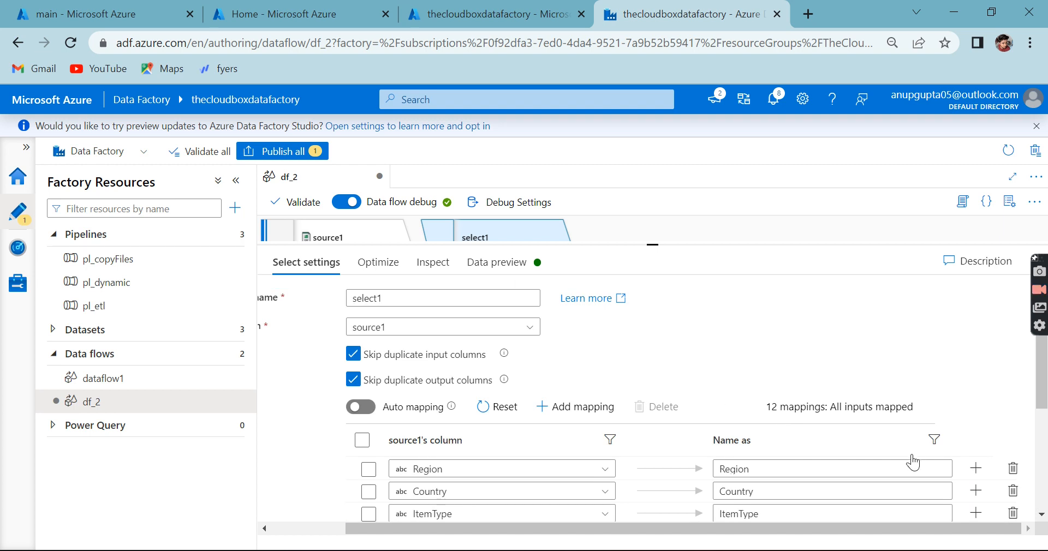
scroll(902, 460, down, 4)
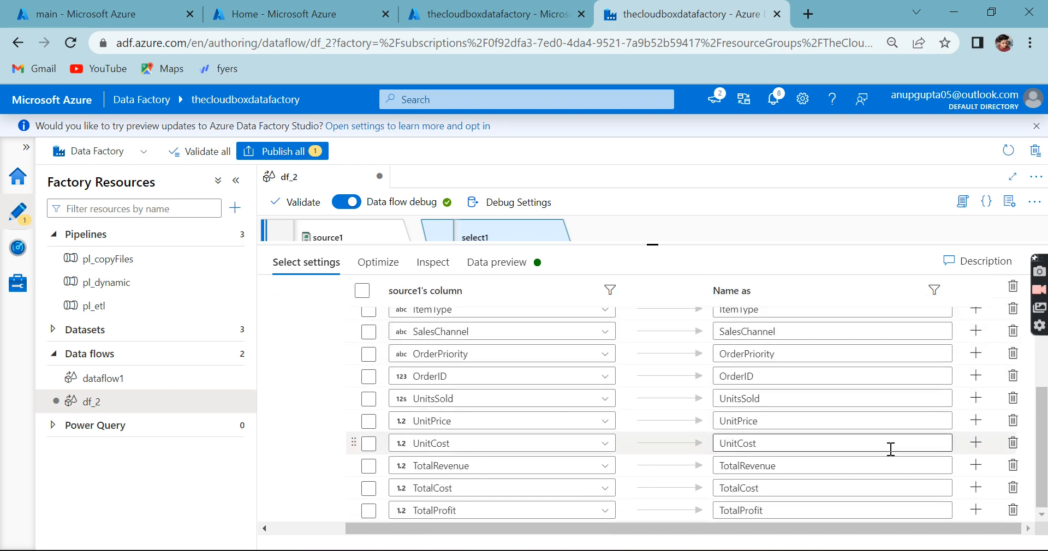
click(1013, 510)
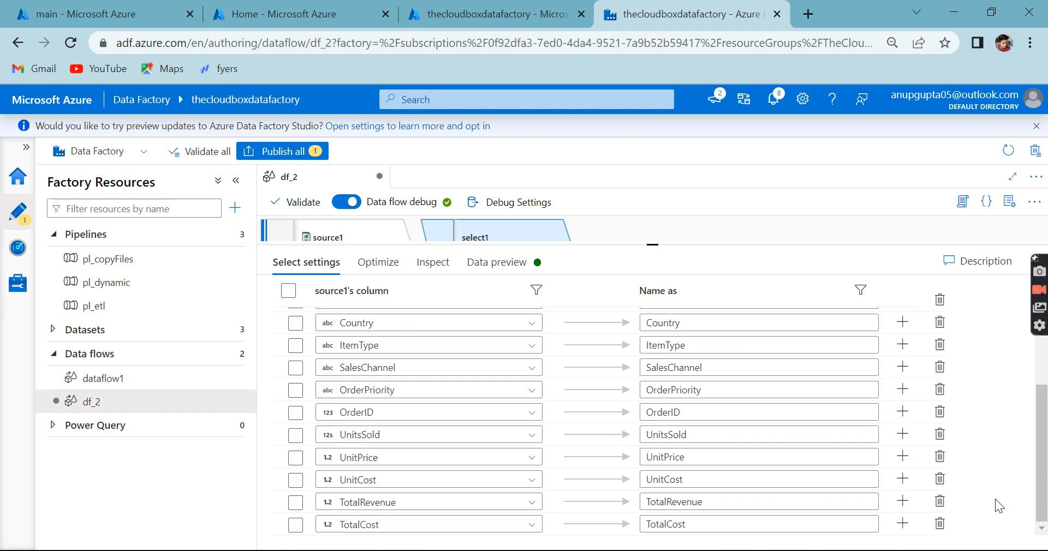
click(939, 524)
click(940, 524)
click(939, 524)
click(939, 524)
click(940, 524)
click(939, 524)
click(940, 524)
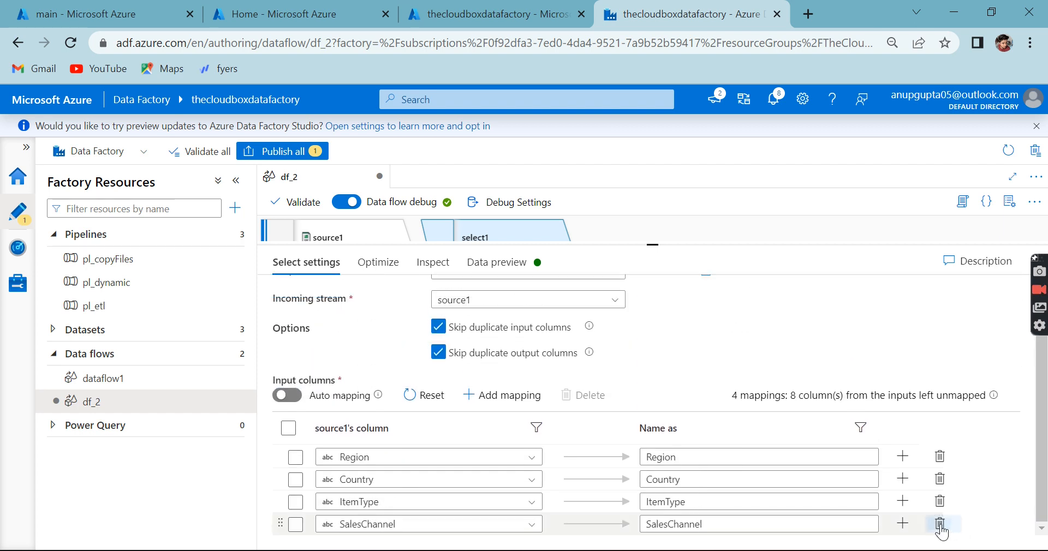
Step: Rename the output columns in select1's mappings: Region as zone and Country as Country_name
click(733, 460)
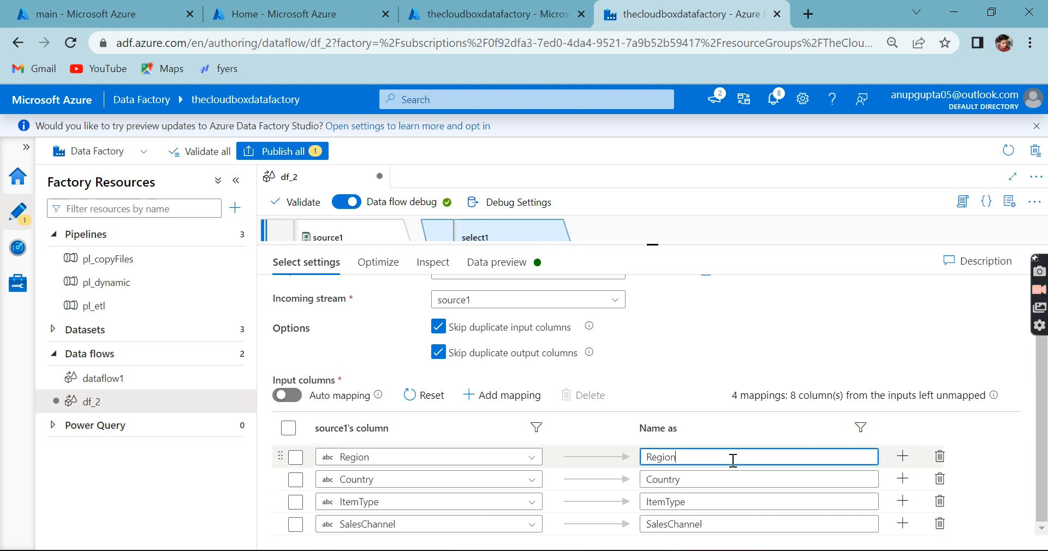
key(BackSpace)
key(BackSpace)
key(BackSpace)
text(zone)
double_click(668, 481)
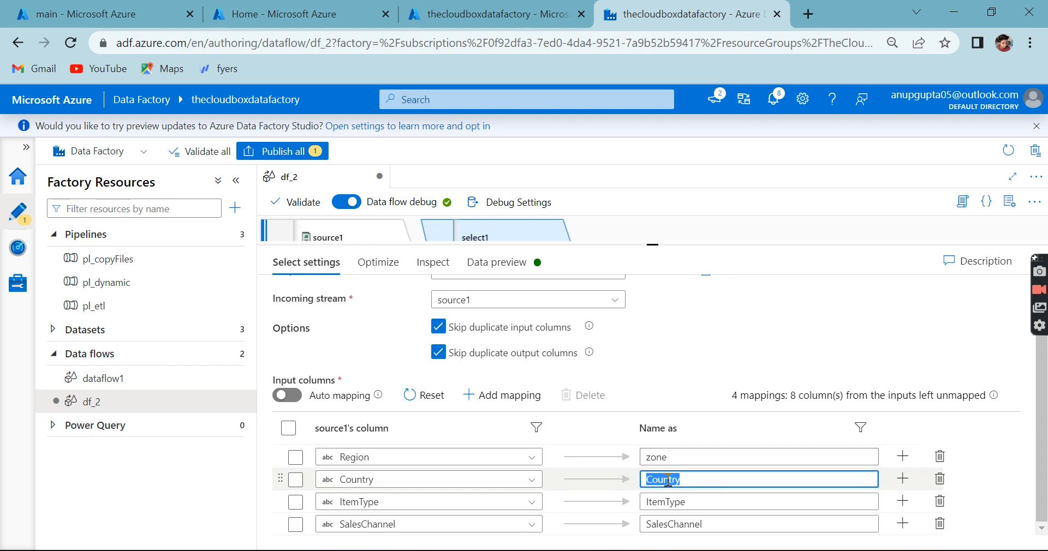
click(700, 480)
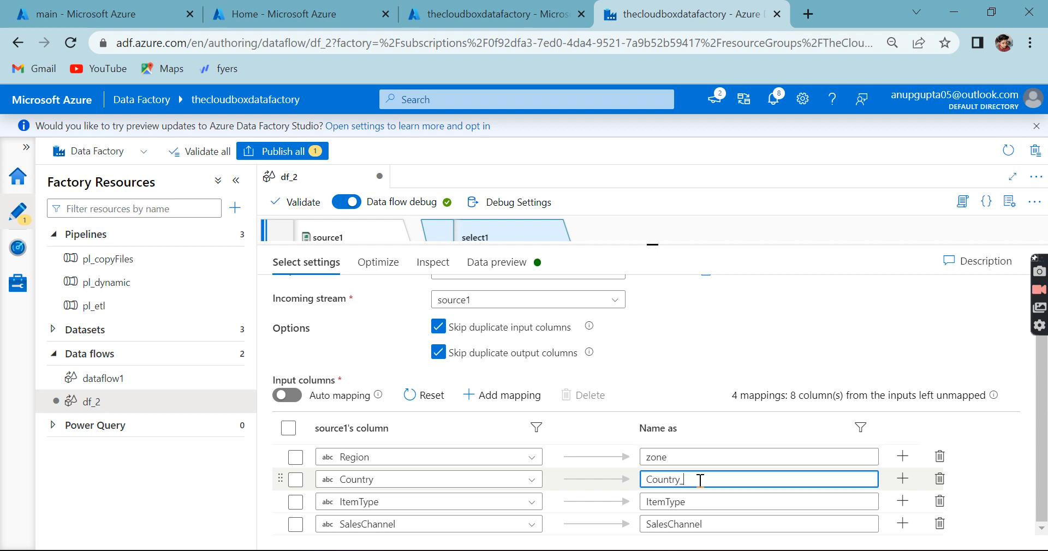
text(_name)
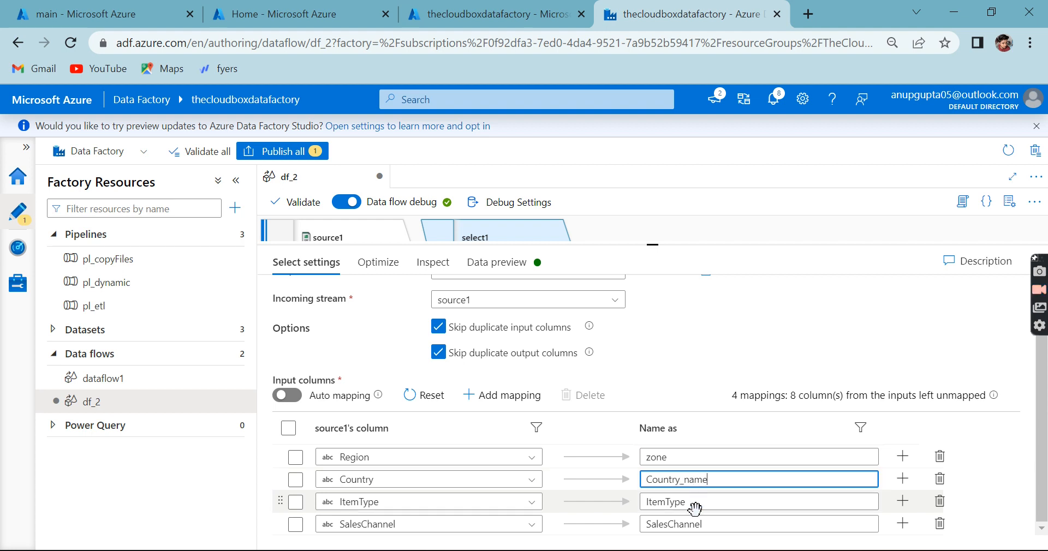
click(697, 501)
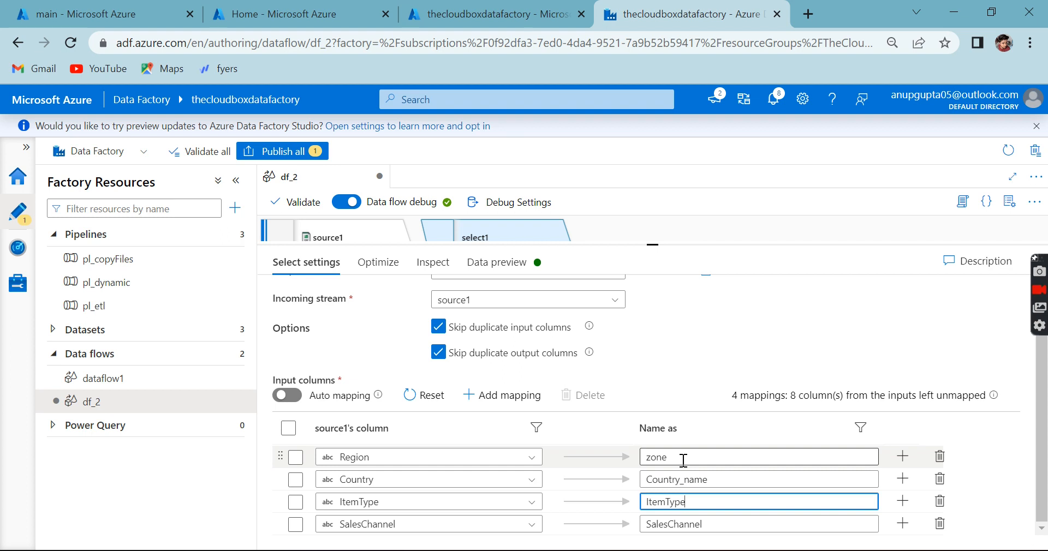
Step: Inspect select1's input and output schemas, comparing the updated, dropped, unchanged and total column counts
click(424, 268)
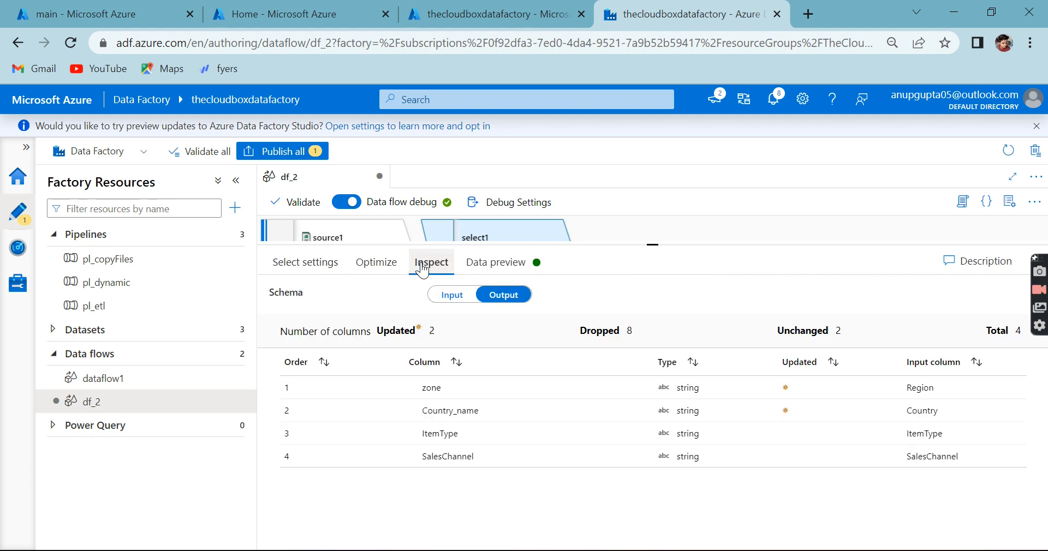
click(452, 295)
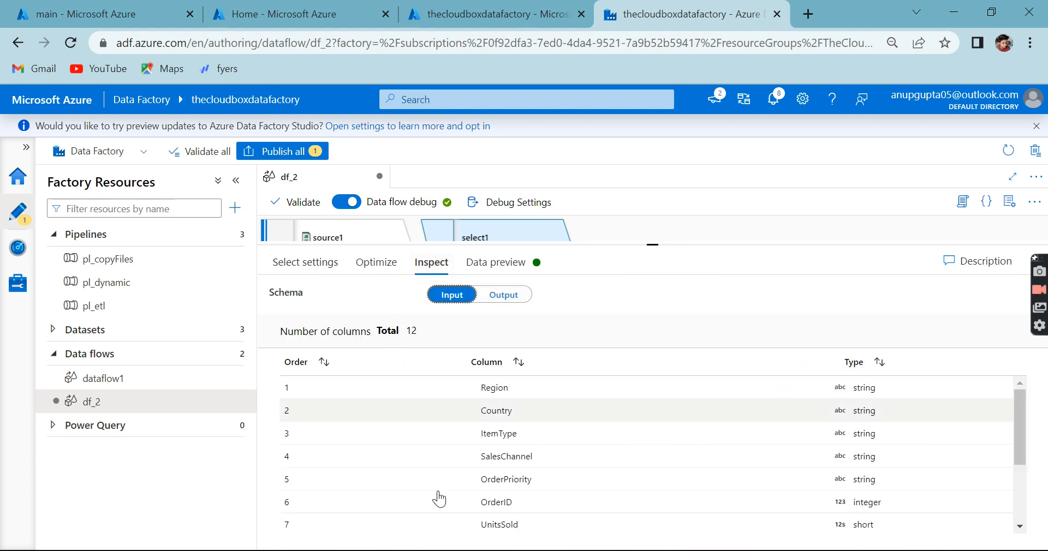
click(502, 295)
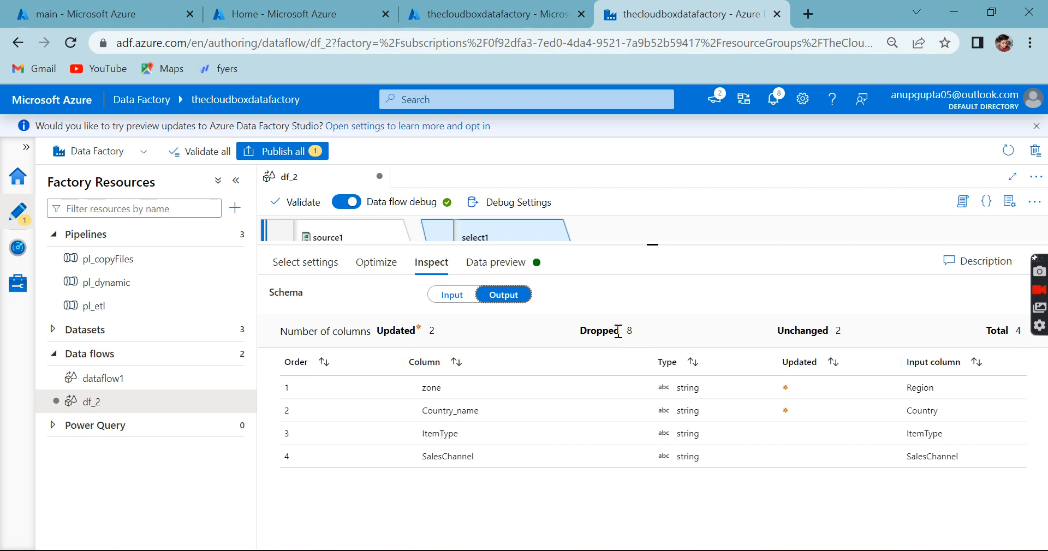
drag(983, 332, 1014, 343)
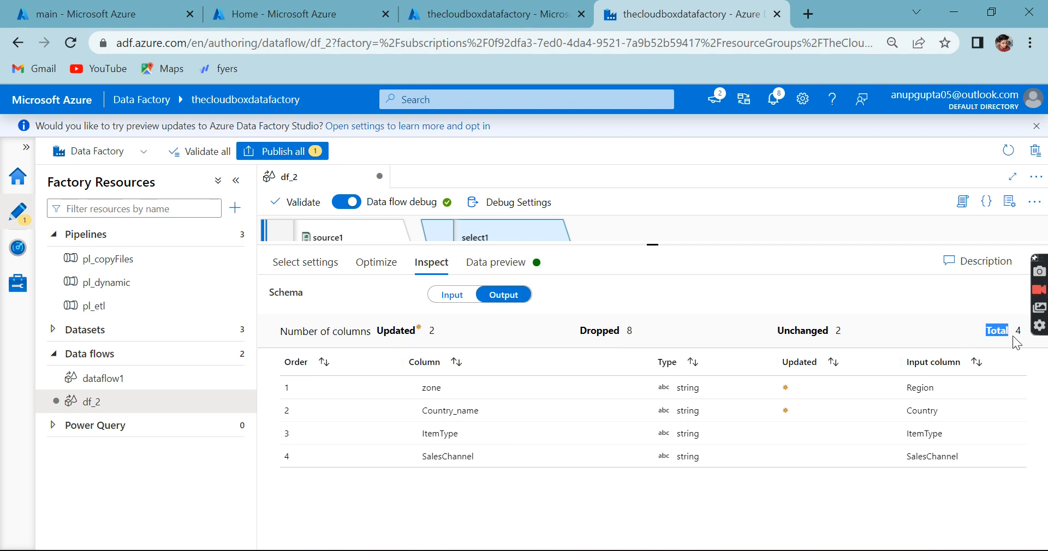
click(388, 329)
drag(388, 329, 432, 334)
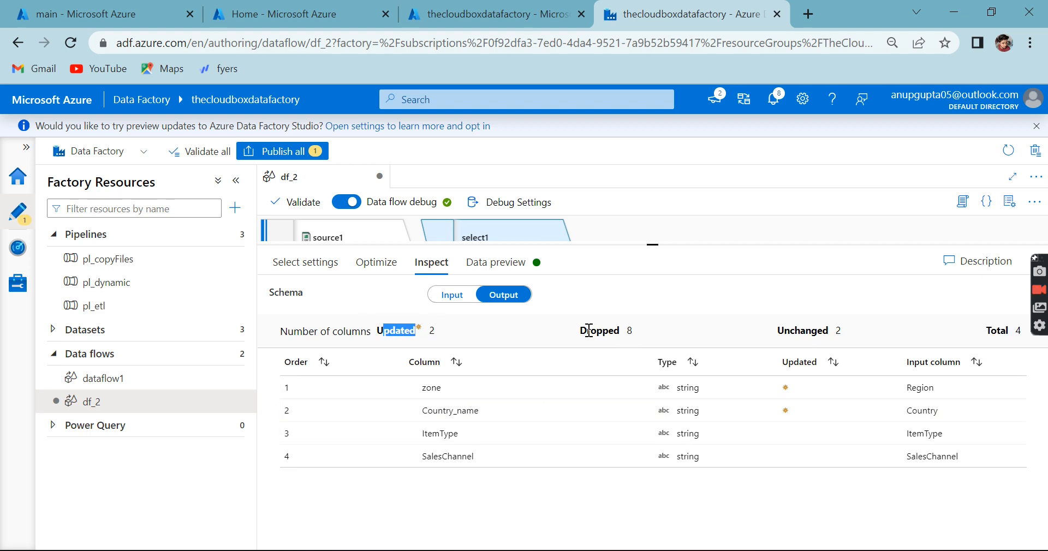
drag(580, 330, 642, 327)
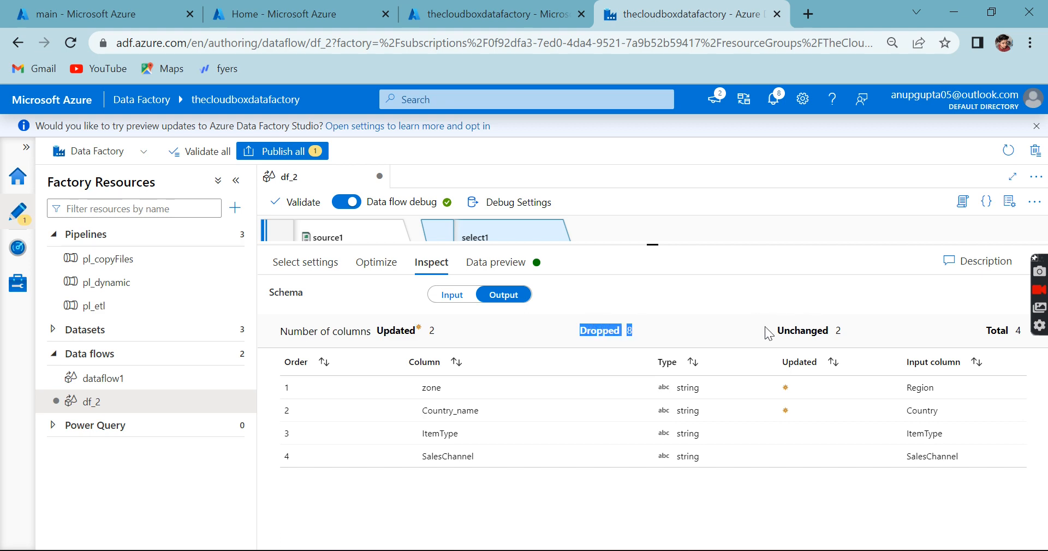
drag(778, 330, 843, 338)
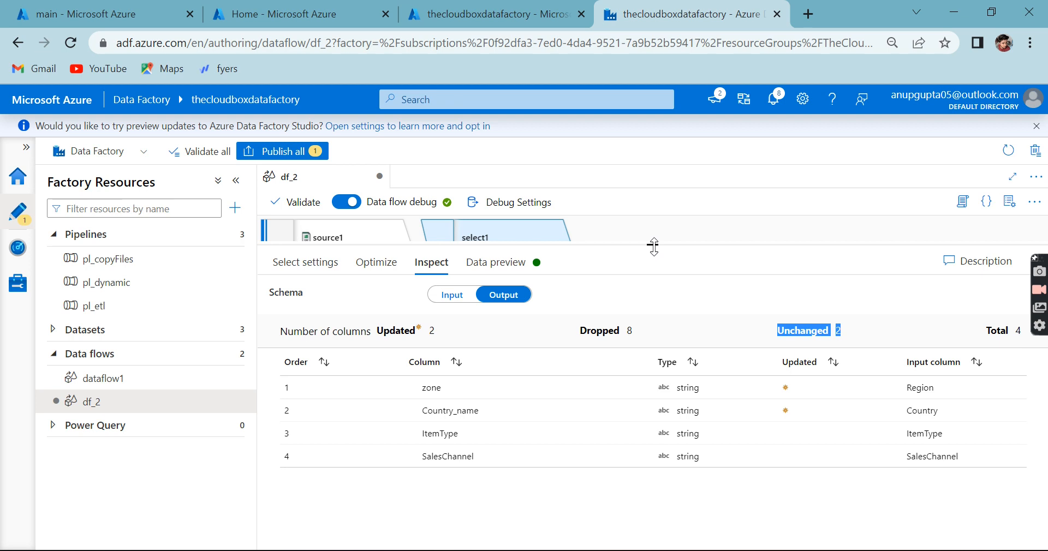
Step: Add a Sink transformation after select1 in the df_2 data flow
drag(652, 246, 662, 358)
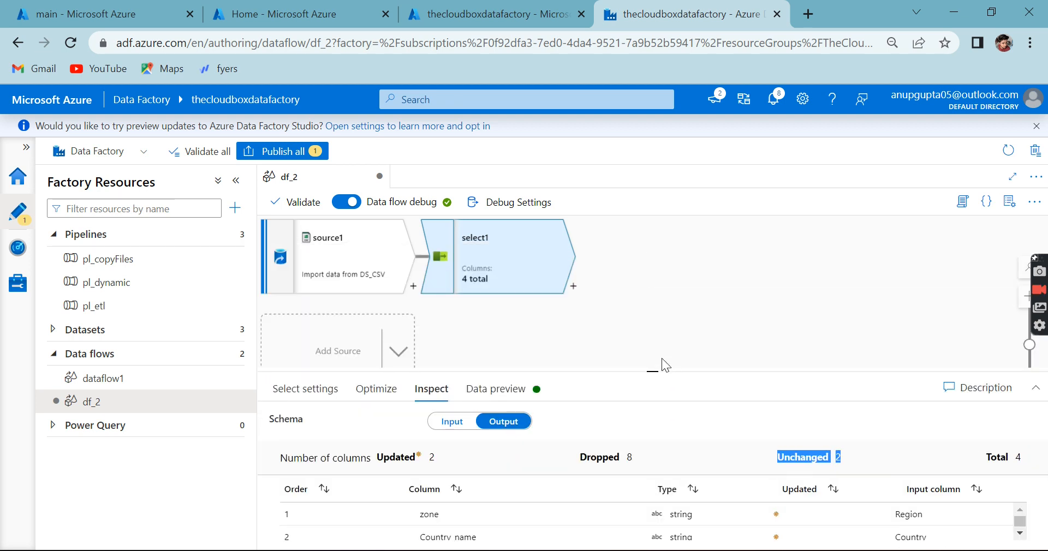
click(573, 286)
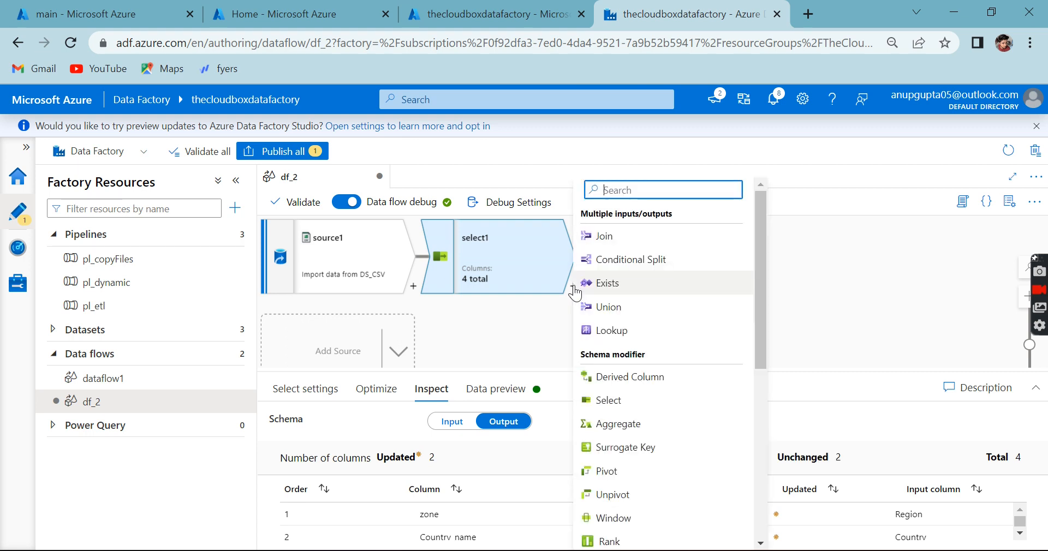
scroll(672, 411, down, 9)
click(612, 538)
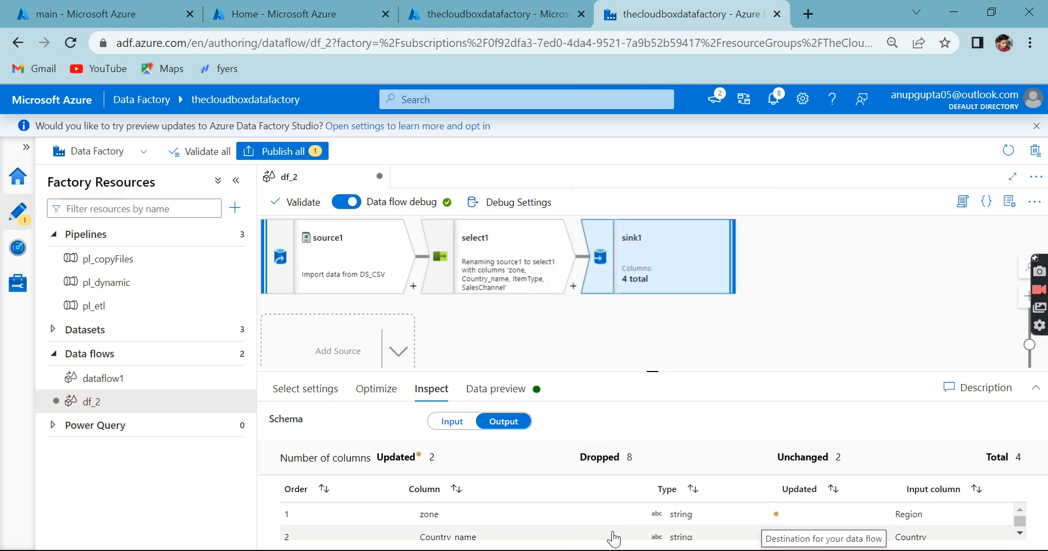
Step: Choose DS_CSV as the dataset for sink1
drag(654, 370, 647, 285)
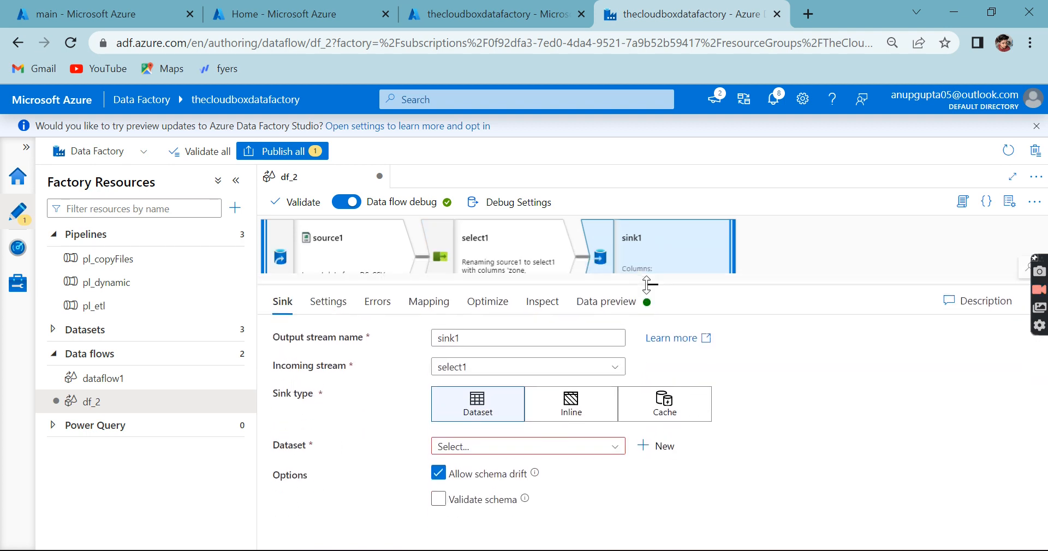
click(614, 446)
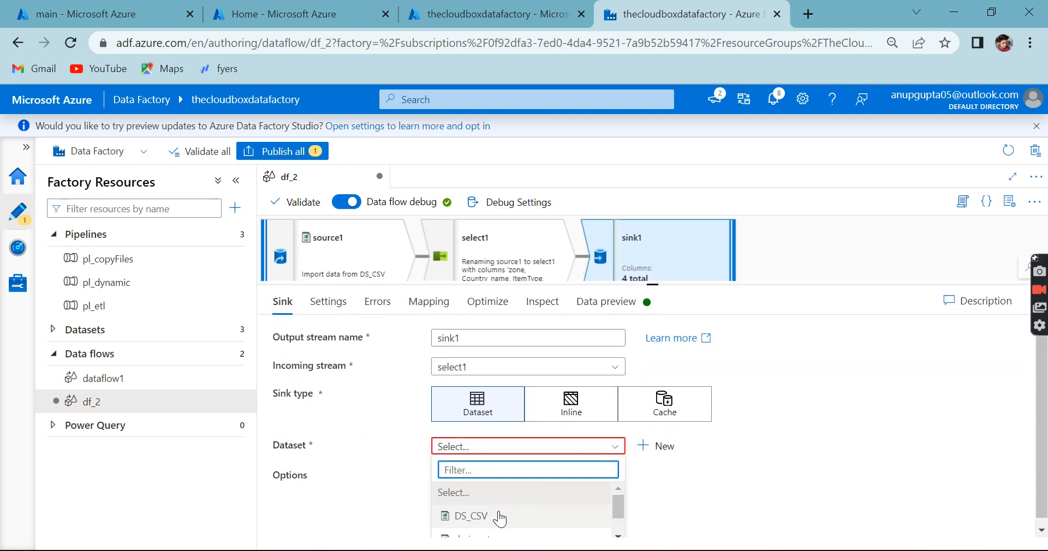
click(498, 514)
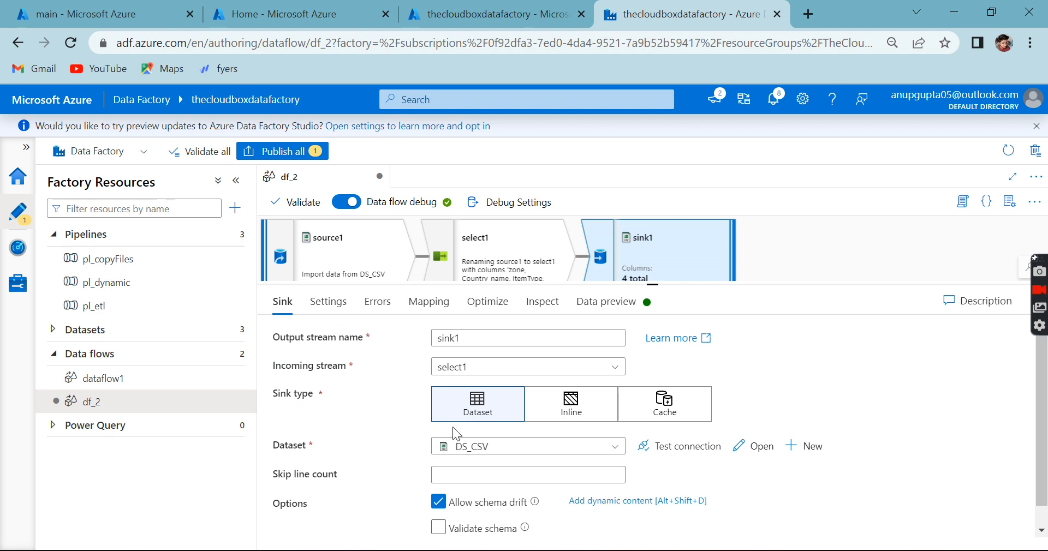
Step: Set the file name option in sink1's settings to Output to single file
click(329, 302)
click(473, 365)
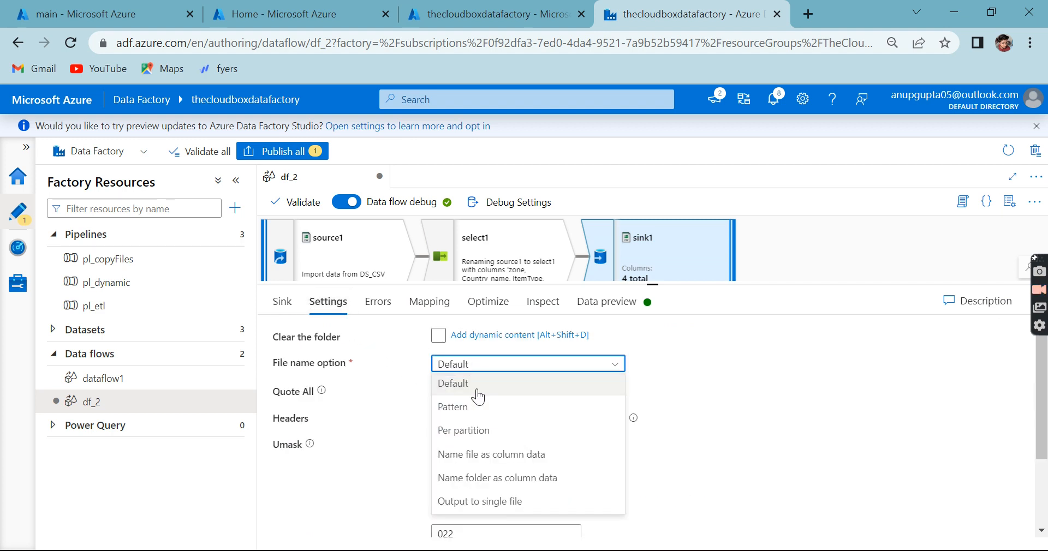
click(483, 500)
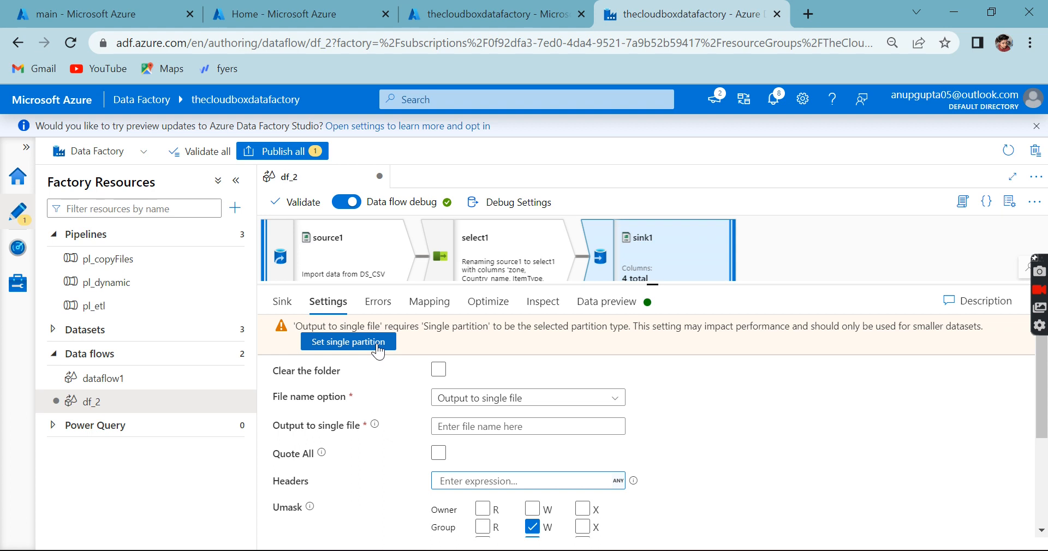
Step: Set sink1 to a single partition and name its single output file name.csv
click(376, 343)
click(473, 415)
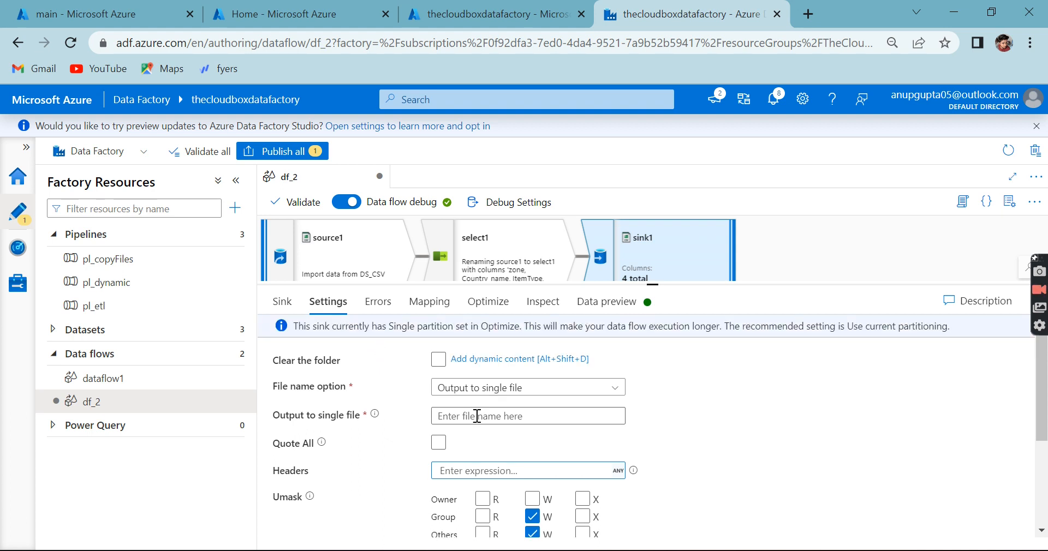
text(name.csv)
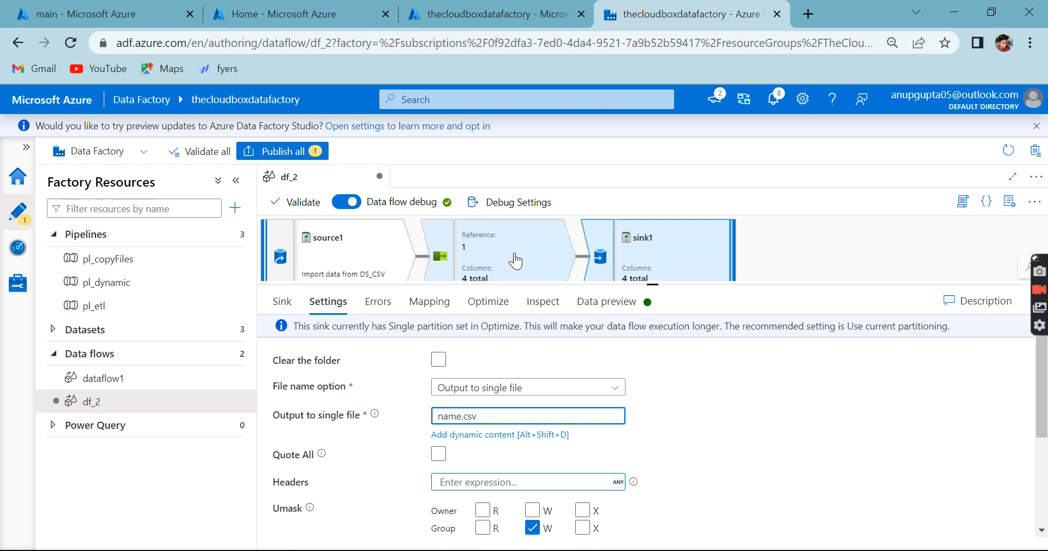
Step: Turn off auto mapping for sink1 and rename its output columns to zone2, Country_name2, ItemType2 and SalesChannel2
click(427, 308)
click(284, 406)
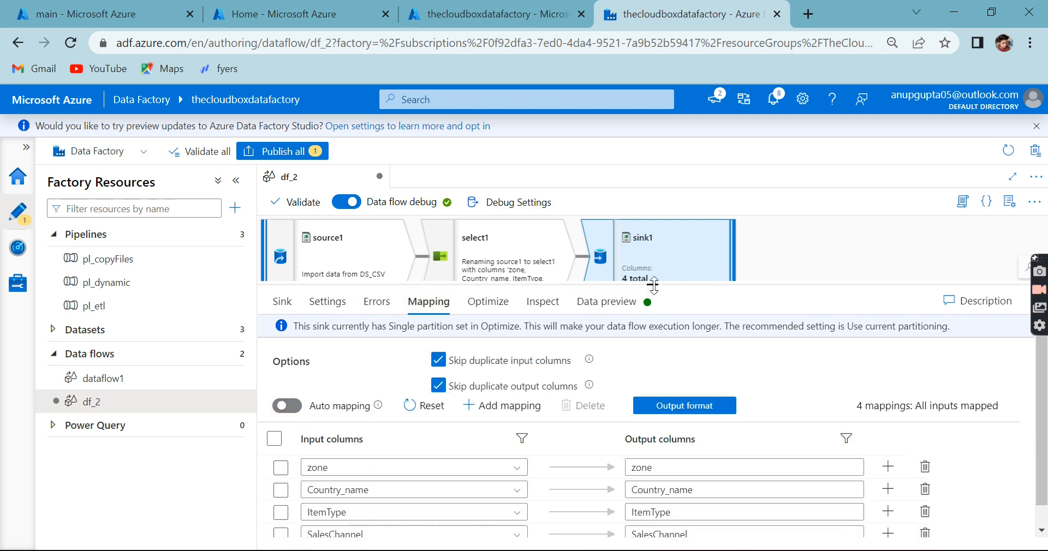
drag(653, 285, 656, 155)
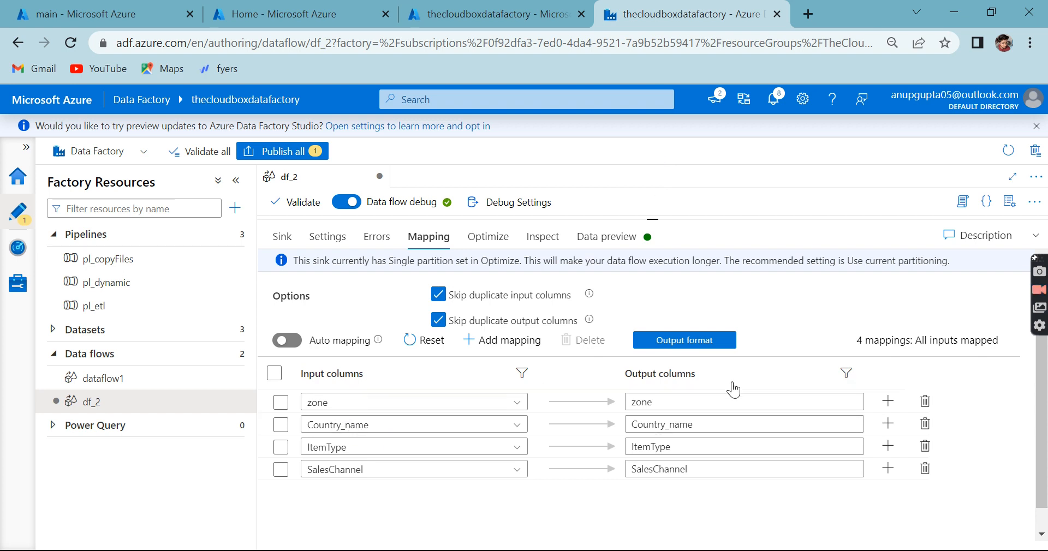
click(709, 401)
text(2)
click(714, 425)
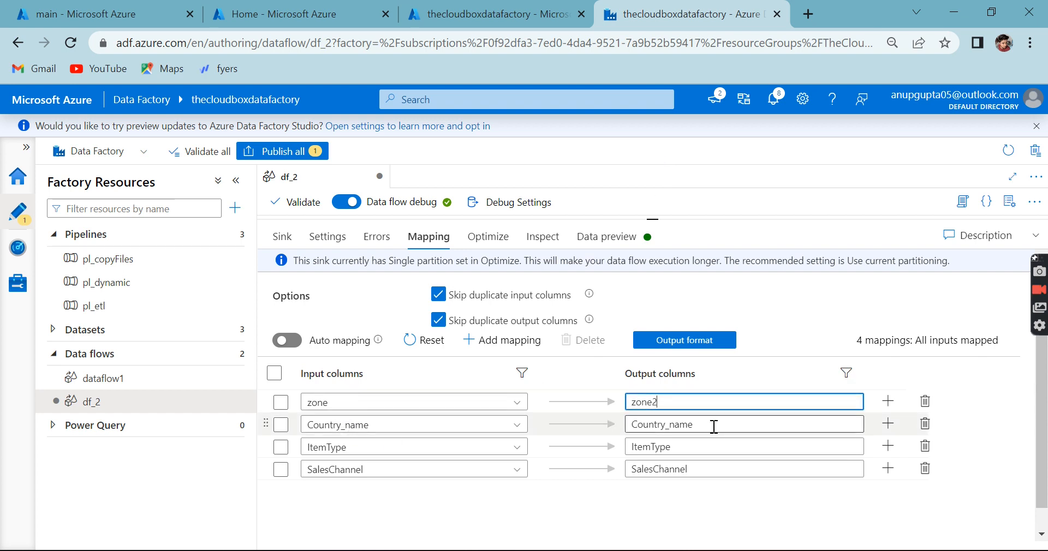
text(2)
click(711, 447)
text(2)
click(713, 466)
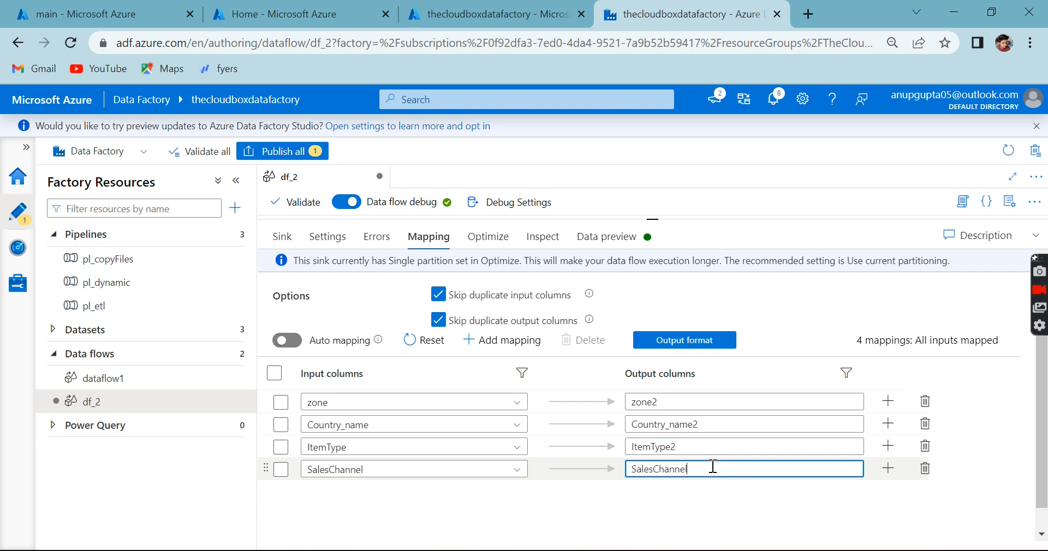
Step: Inspect sink1's input and output schemas, comparing the original and renamed columns
click(542, 237)
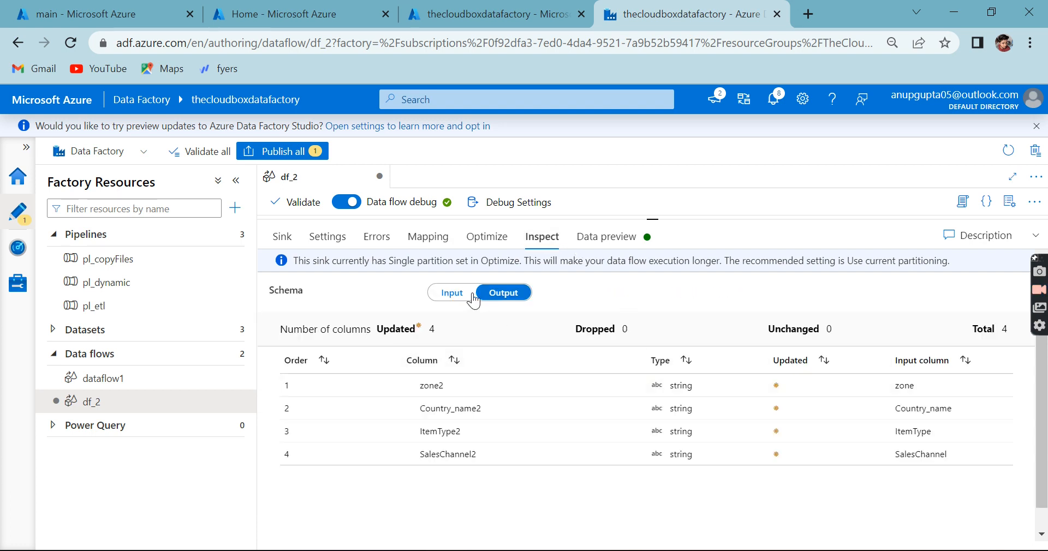
click(452, 292)
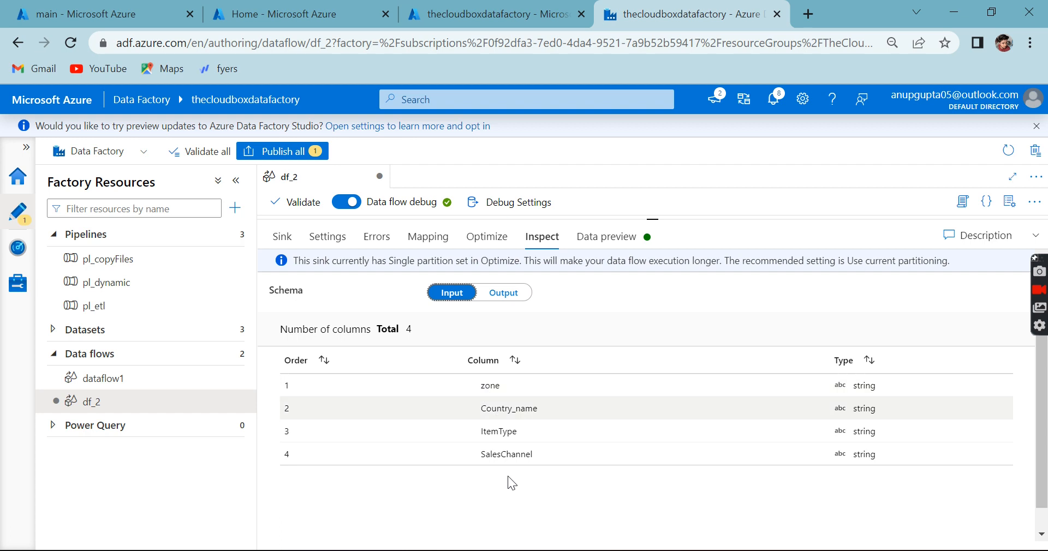
click(499, 293)
click(452, 294)
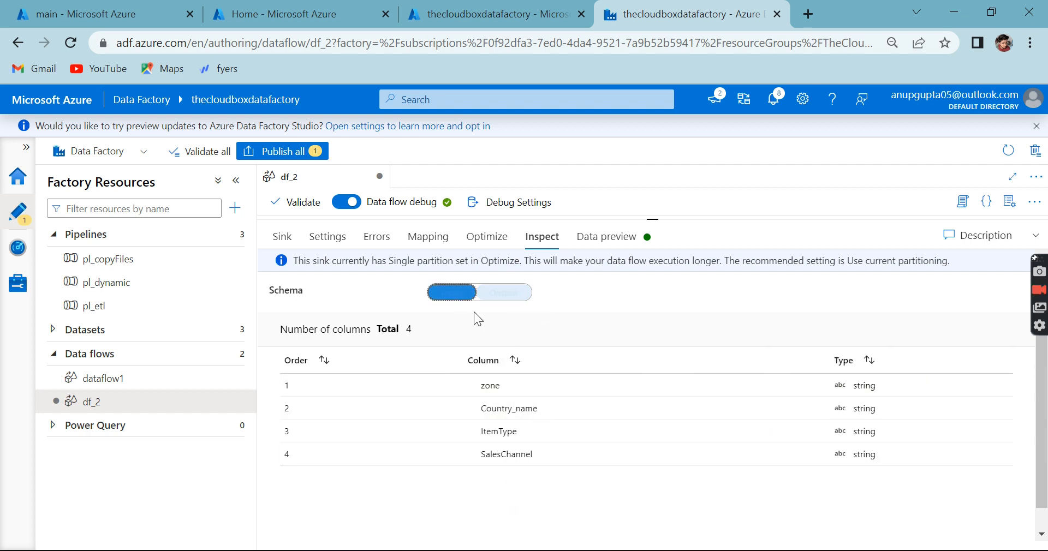
click(505, 294)
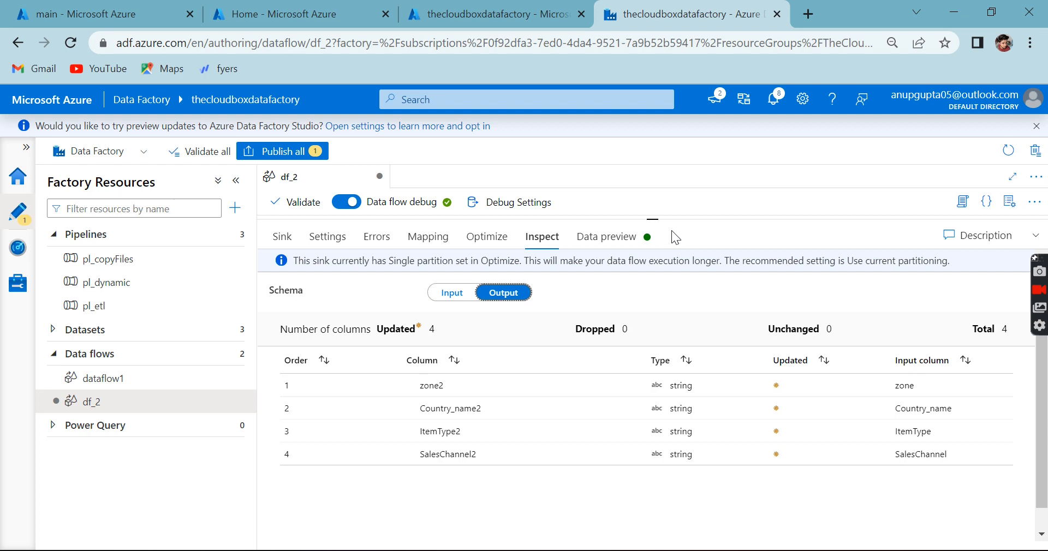
Step: Open the select settings of the select1 transformation in an enlarged configuration view
drag(656, 216, 658, 357)
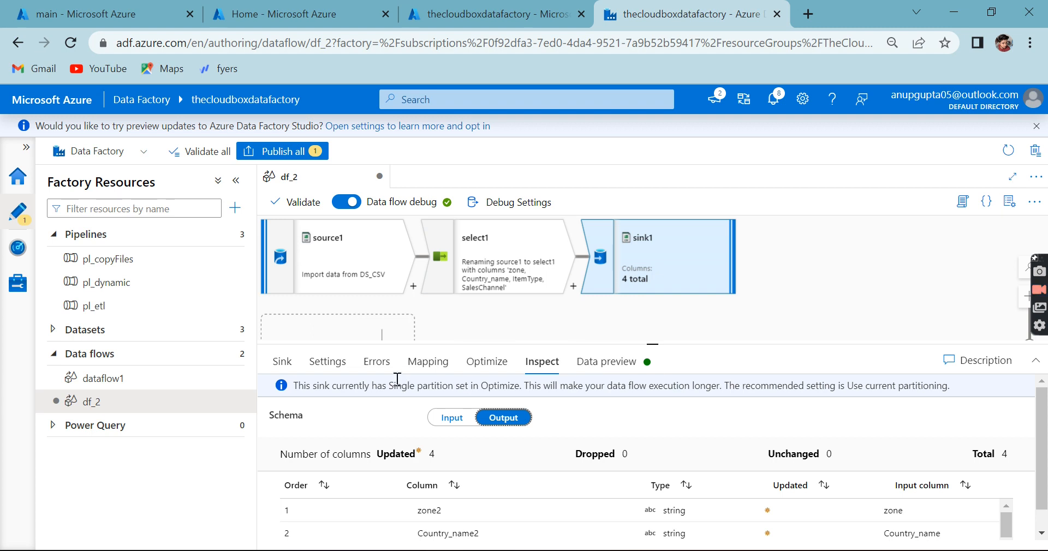
click(528, 280)
click(655, 273)
click(539, 269)
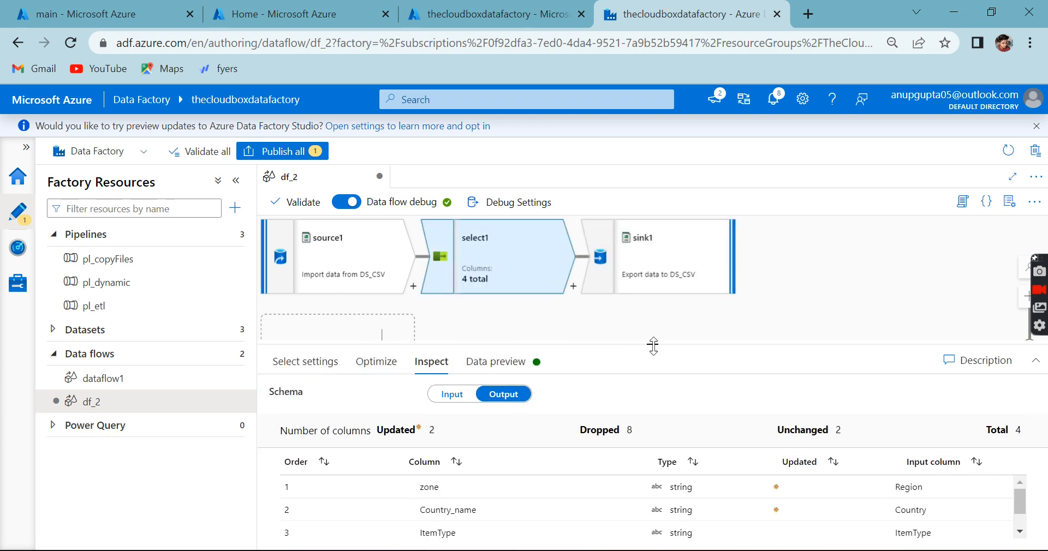
drag(652, 344, 633, 182)
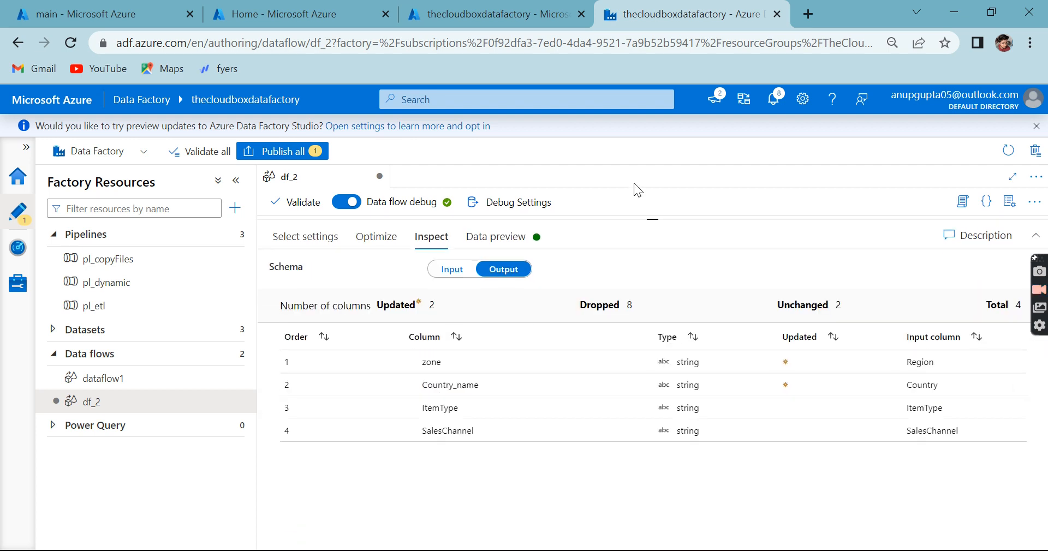
click(319, 240)
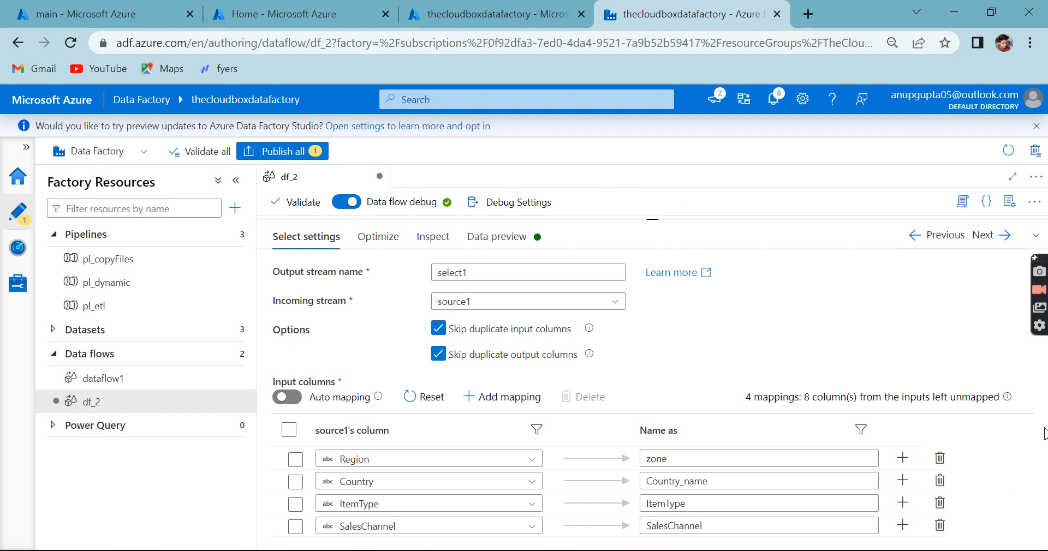
Step: Delete the Region, Country, ItemType and SalesChannel mappings from select1's input columns
click(939, 460)
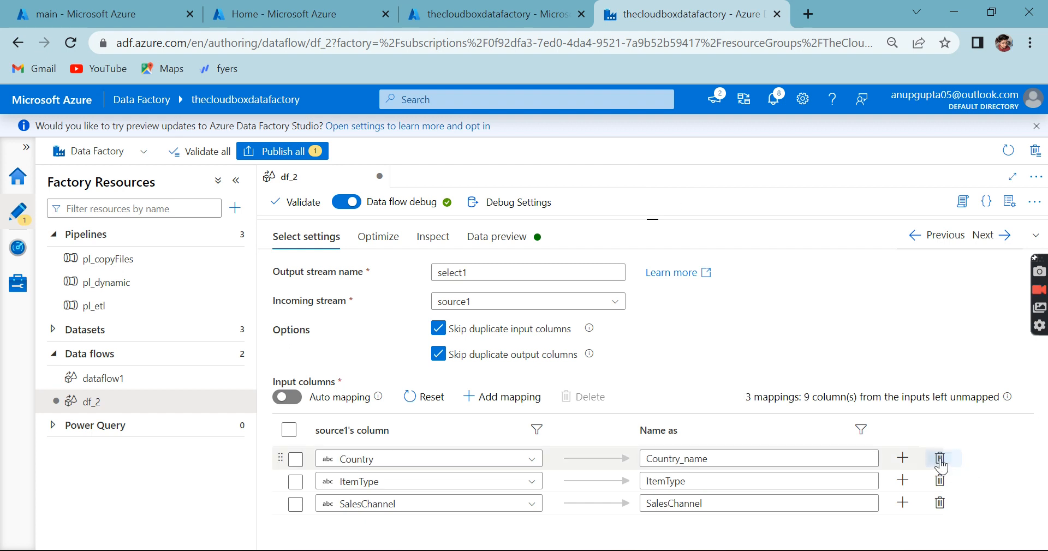
click(939, 460)
click(939, 460)
click(939, 460)
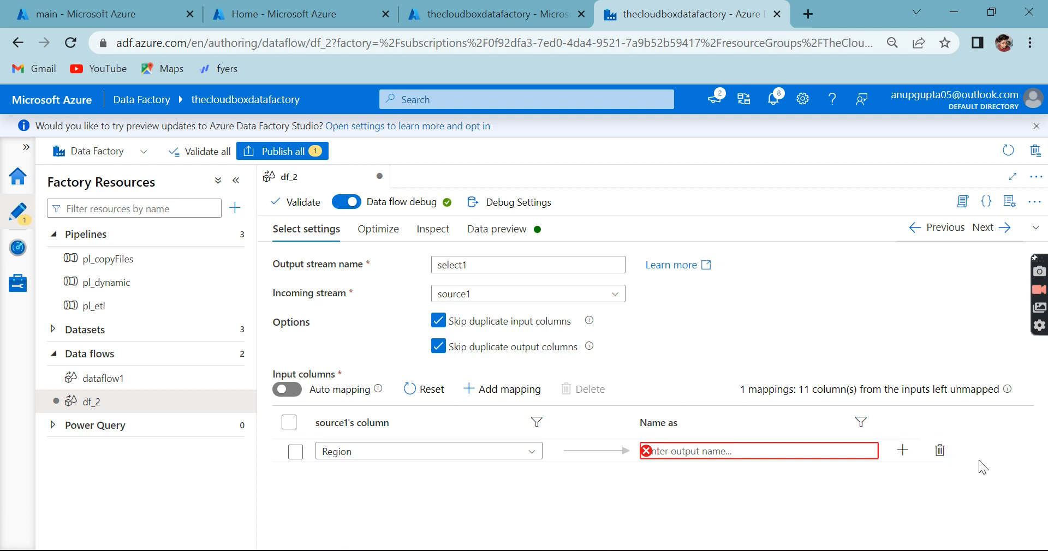
Step: Reset select1's input columns to the default source1 mappings and review the complete mapping list
click(427, 389)
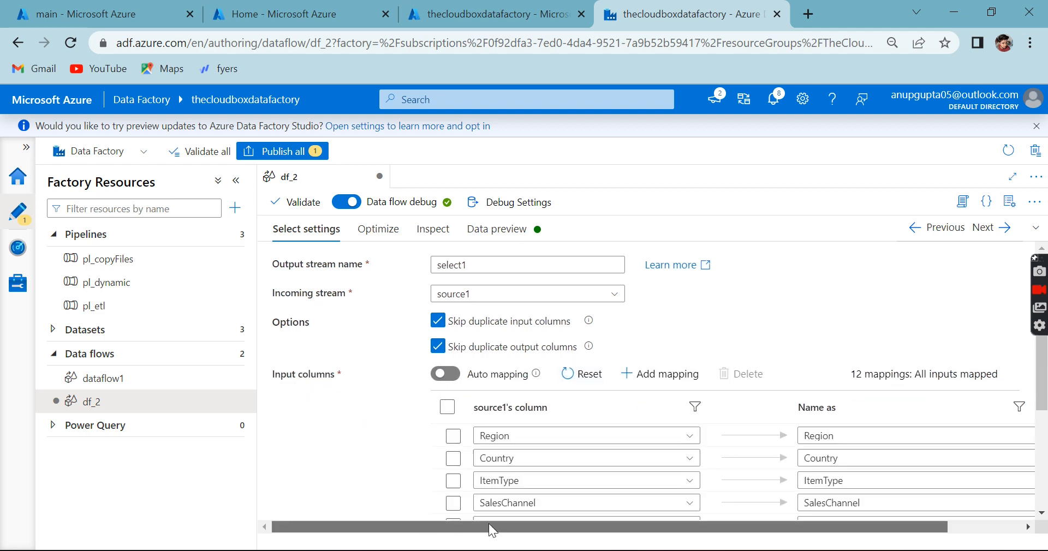
drag(489, 524, 563, 524)
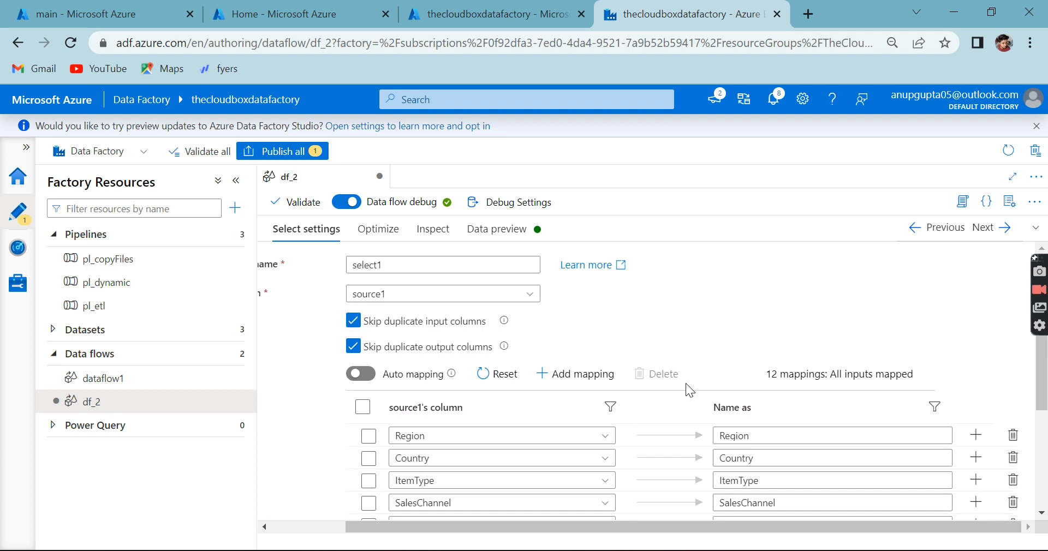
scroll(727, 420, down, 3)
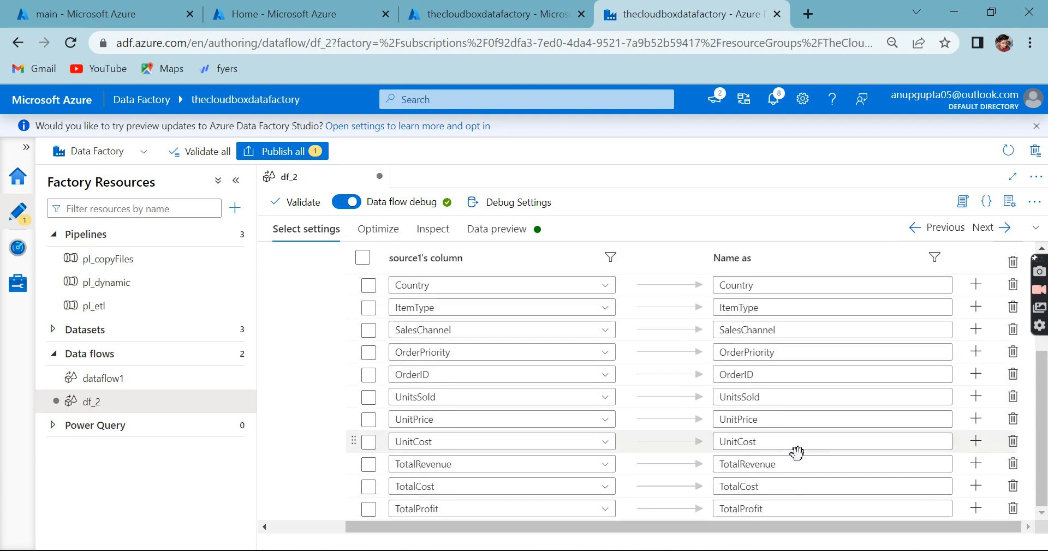
scroll(840, 348, up, 1)
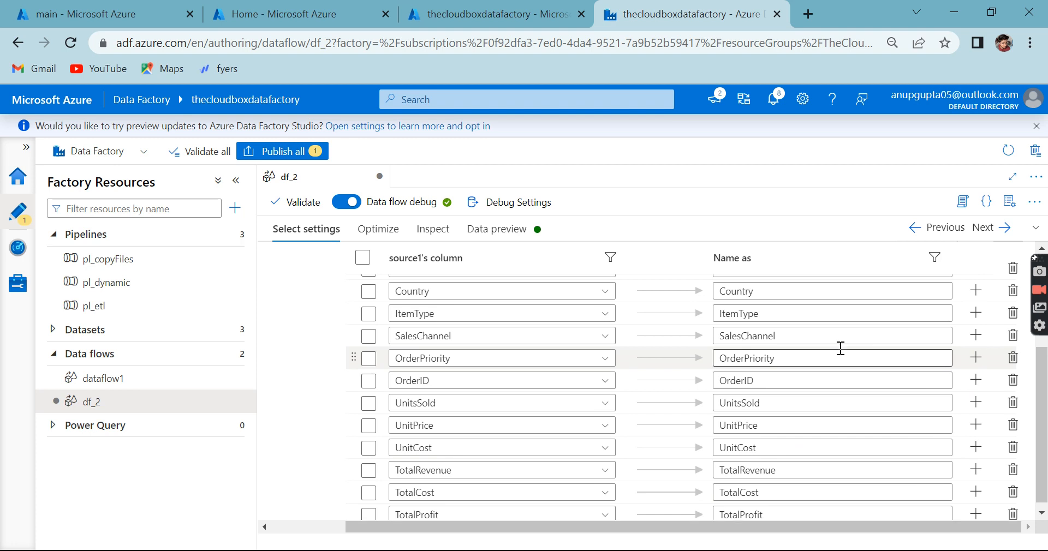
scroll(840, 348, up, 3)
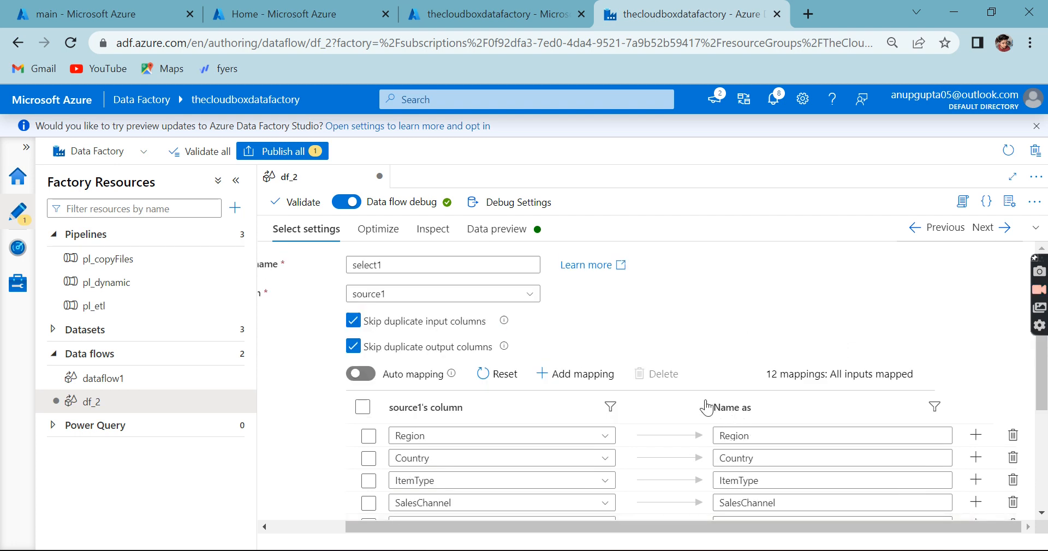
Step: Try adding a fixed mapping to select1's input columns, view its source column choices and delete the new row
click(573, 375)
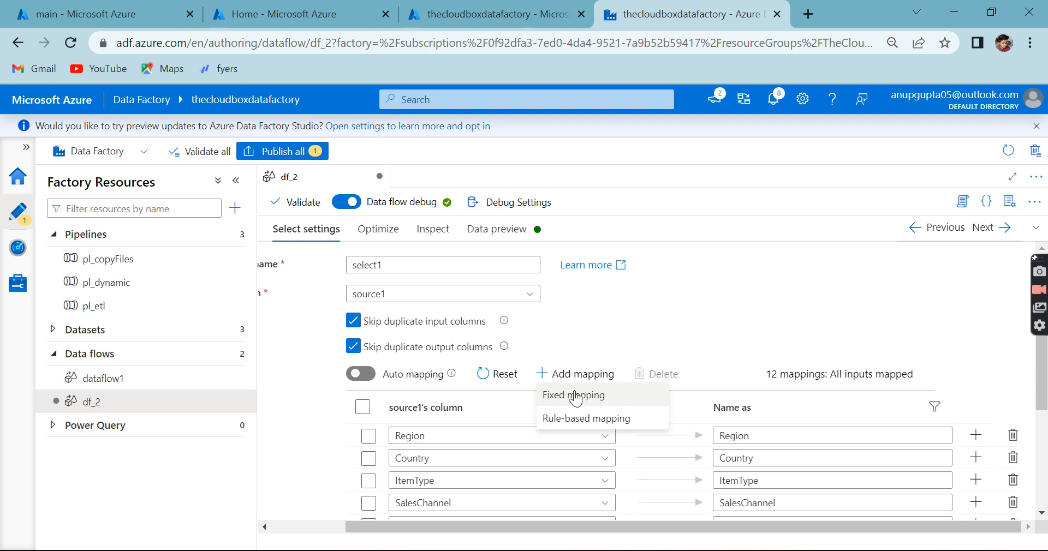
click(576, 396)
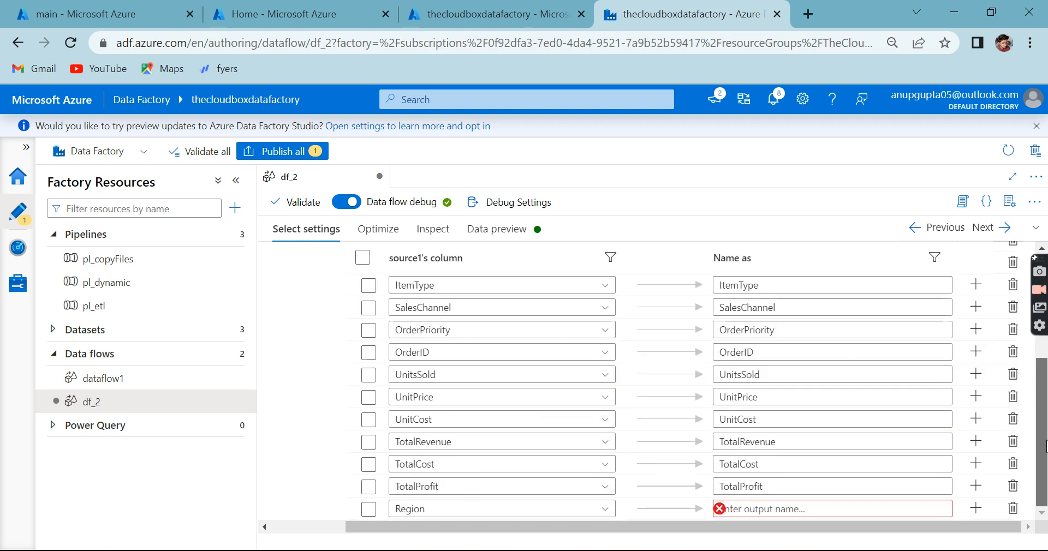
click(445, 510)
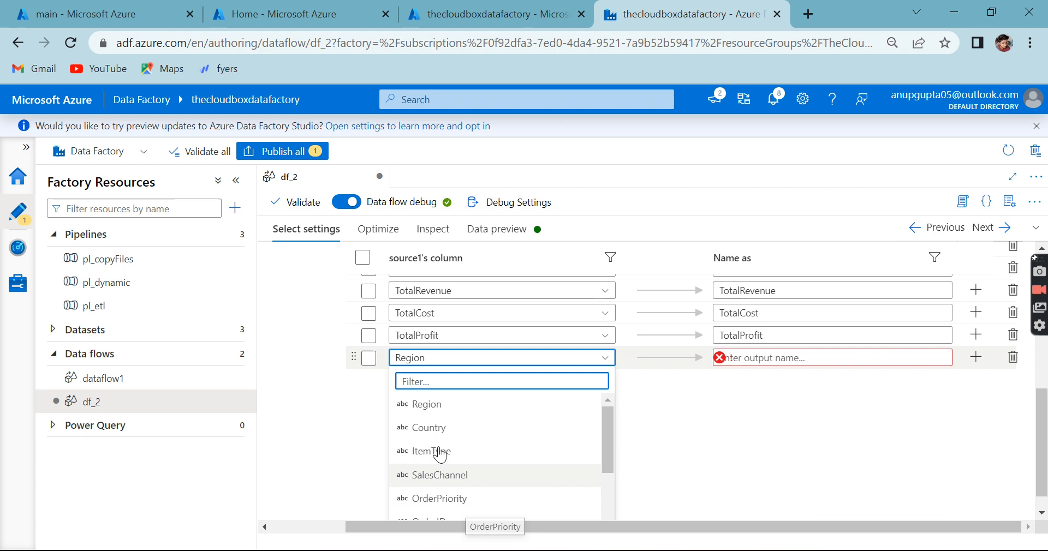
click(732, 457)
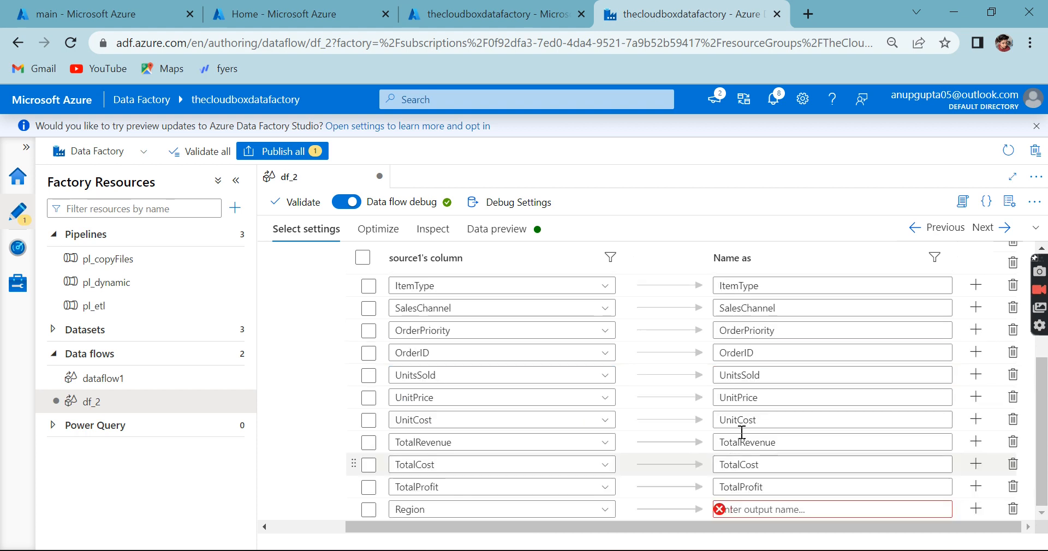
click(1012, 508)
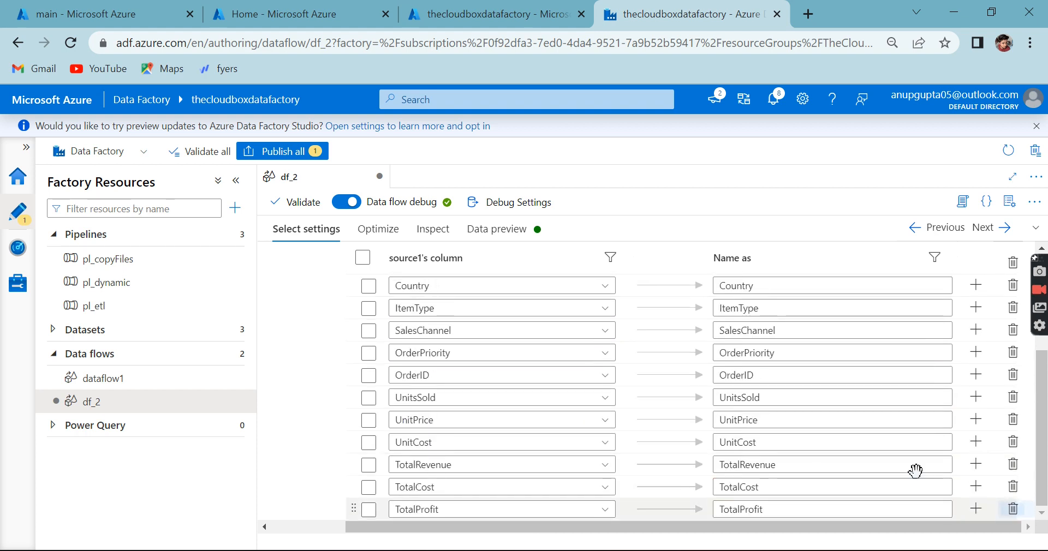
scroll(665, 440, up, 3)
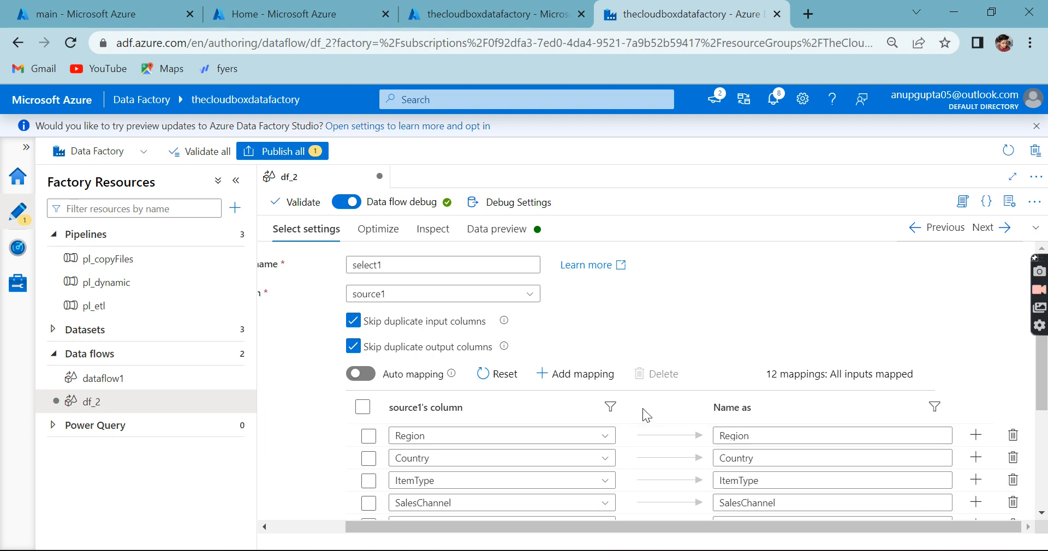
click(590, 375)
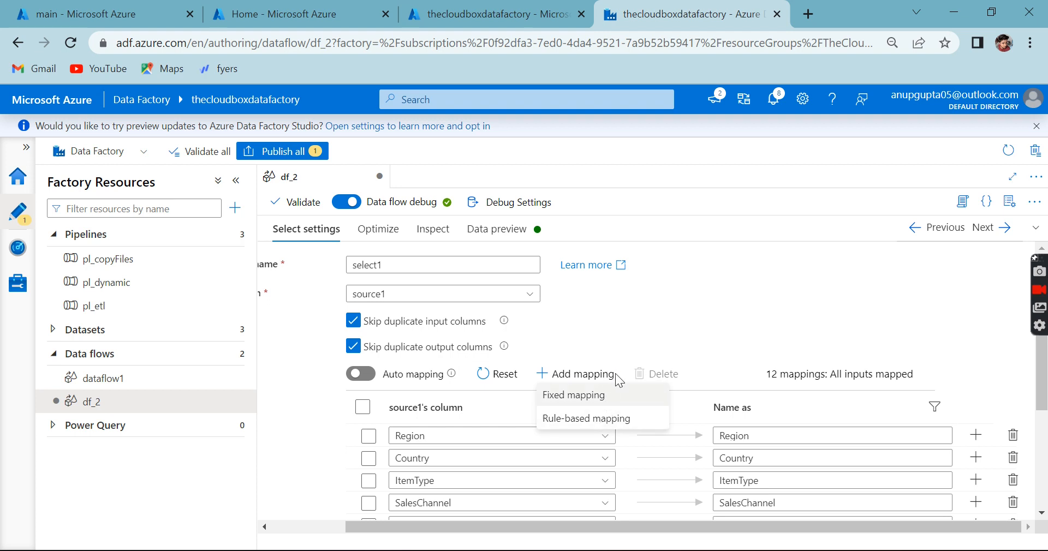
click(647, 291)
Step: Delete all the default column mappings from TotalProfit and Region through TotalCost in select1's input columns
scroll(651, 441, down, 3)
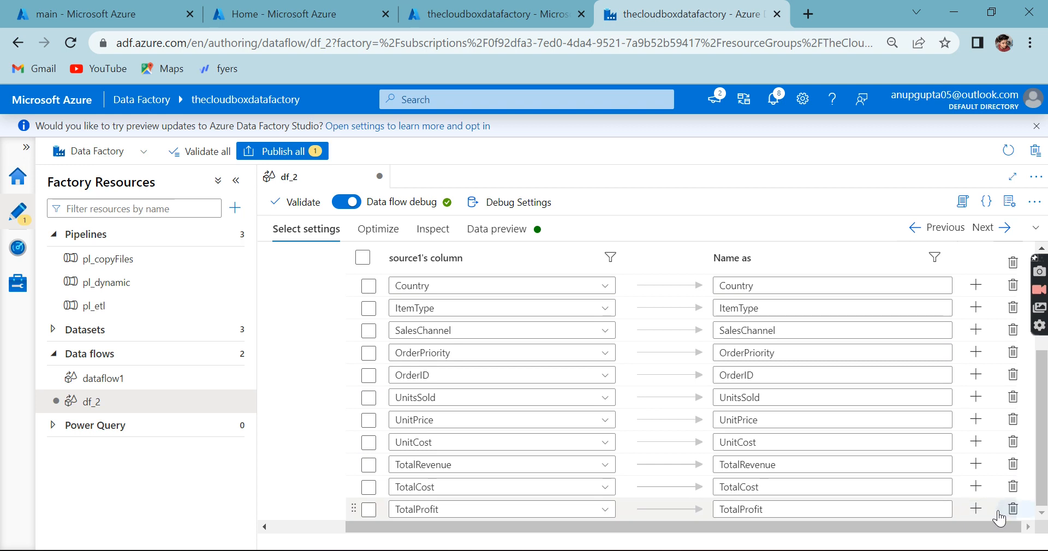
click(1012, 510)
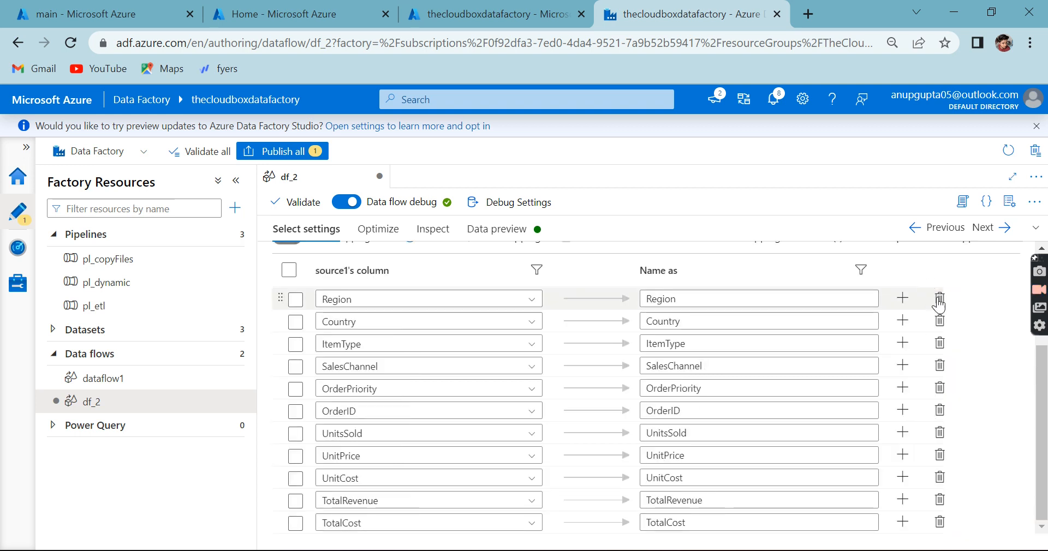
click(940, 300)
click(939, 320)
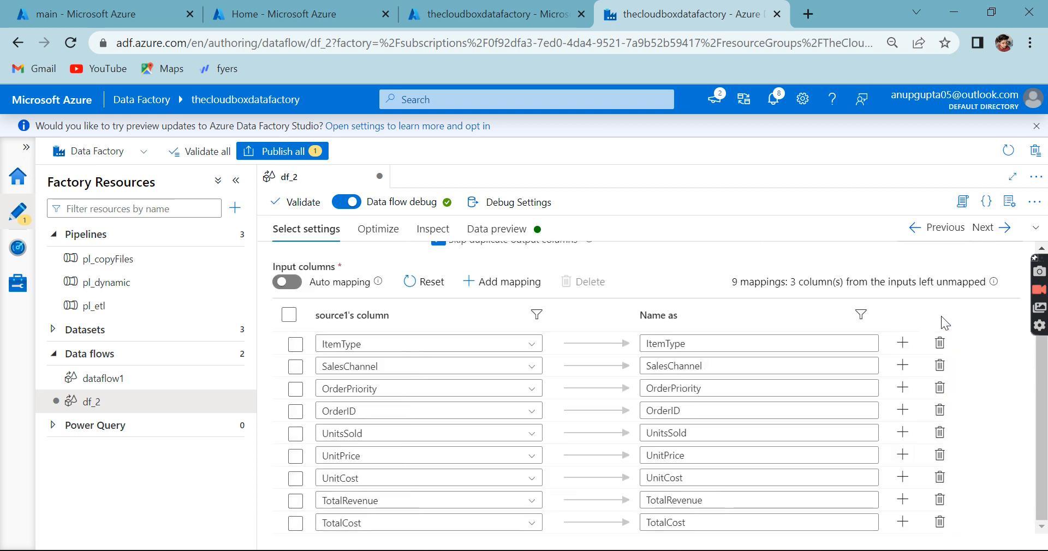
click(940, 343)
click(940, 366)
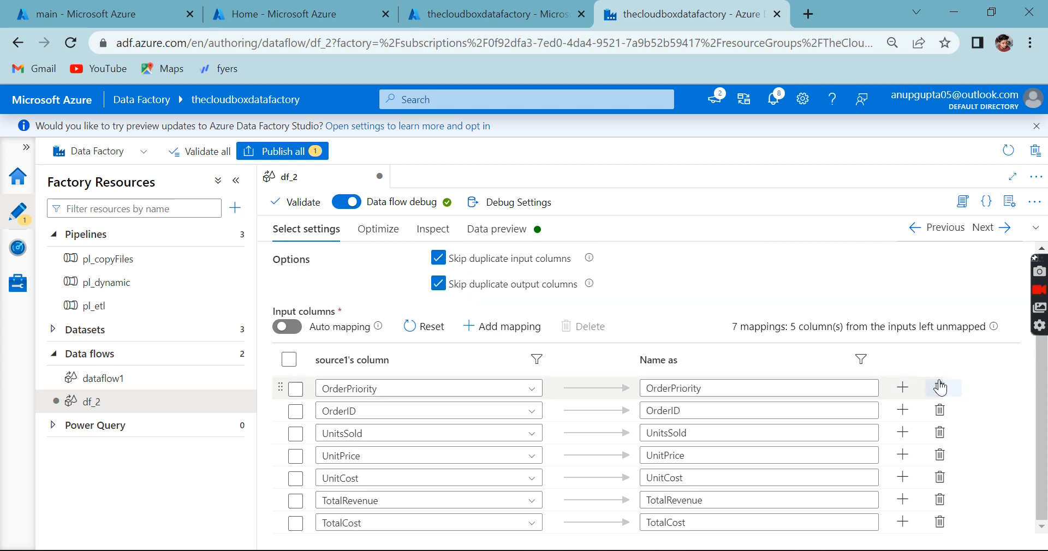
click(940, 389)
click(940, 409)
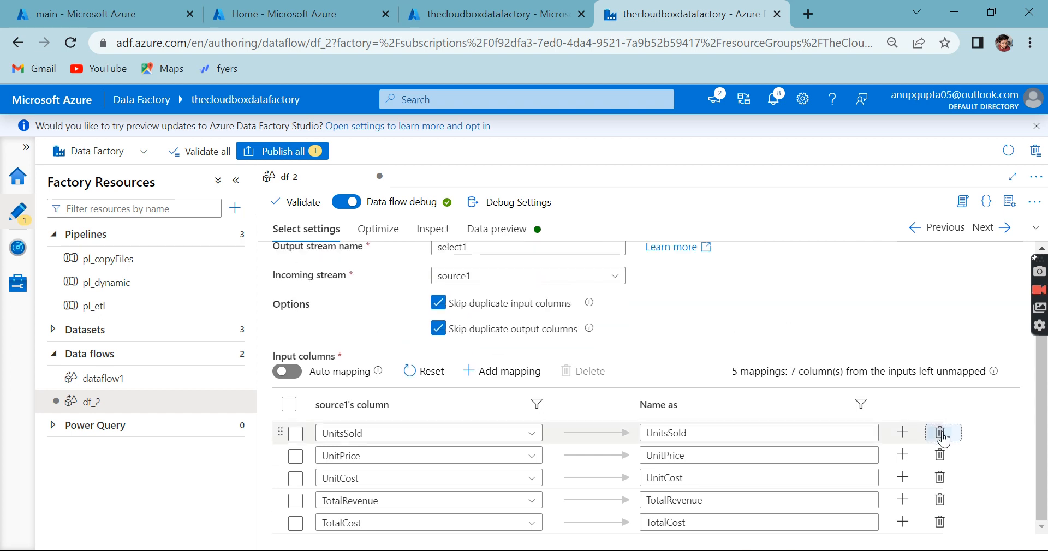
click(939, 437)
click(940, 452)
click(940, 452)
click(940, 452)
click(940, 452)
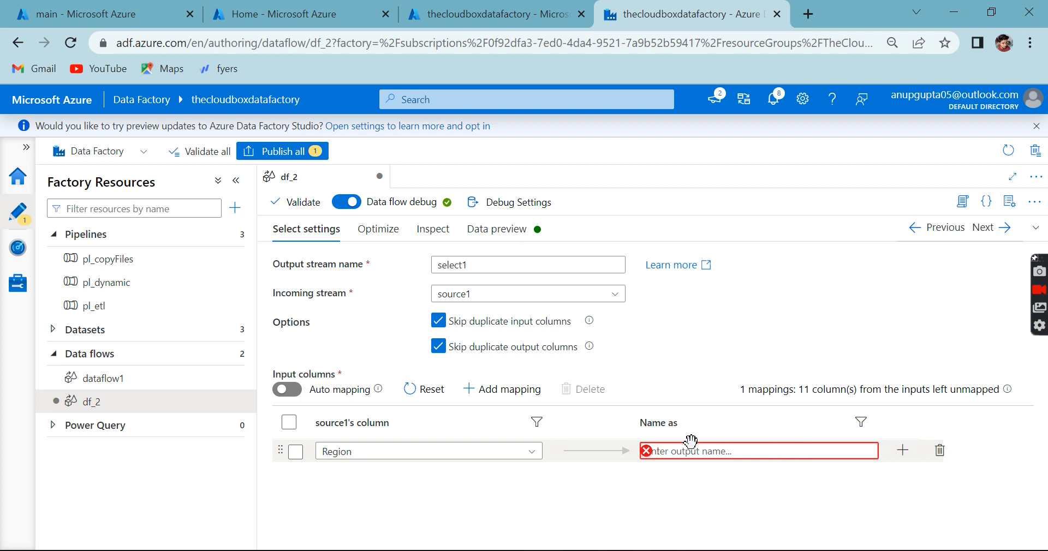
Step: Add a rule-based mapping to select1's input columns and delete the remaining Region fixed mapping
click(498, 390)
click(498, 435)
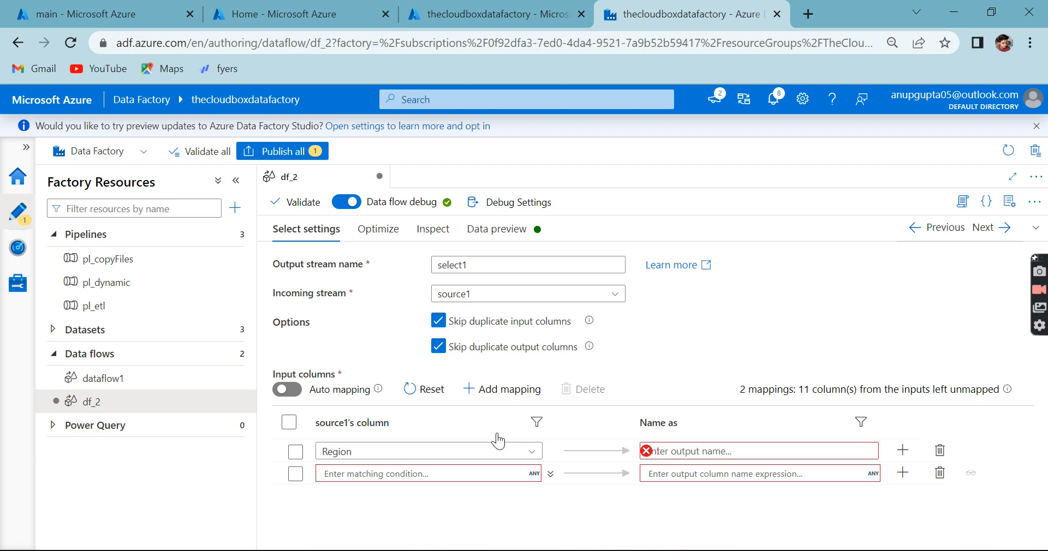
click(939, 451)
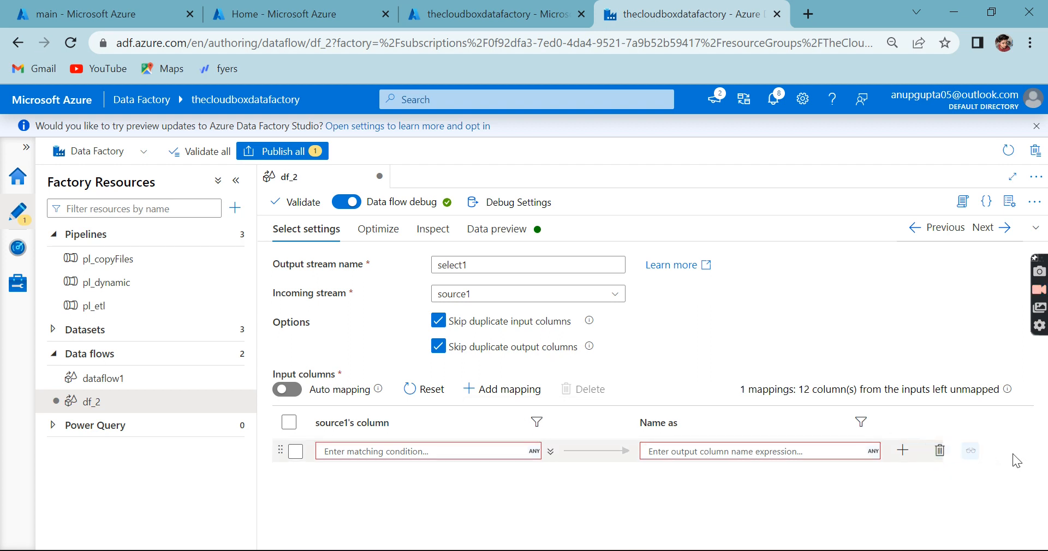
click(376, 454)
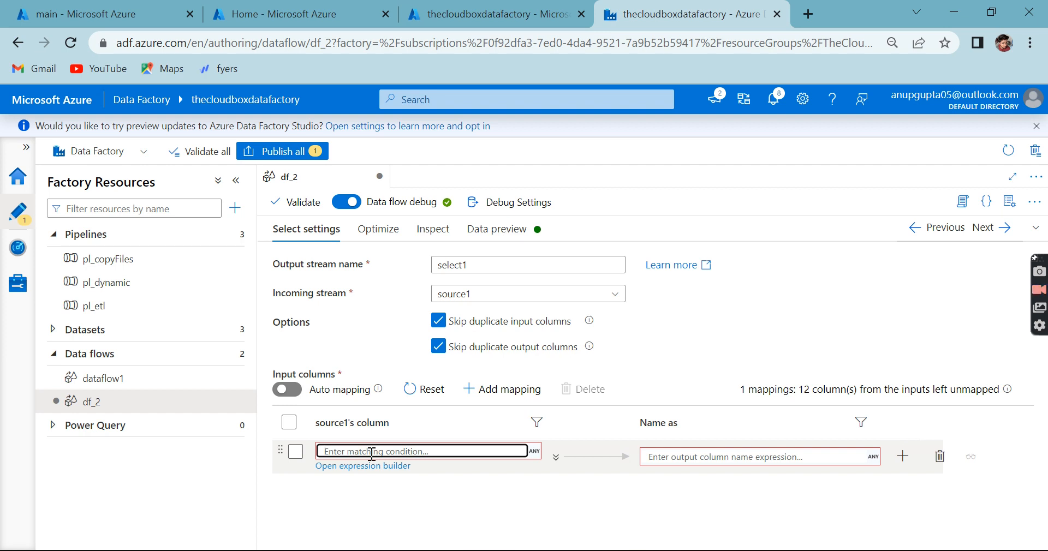
Step: Inspect select1's output and input schemas with the rule-based mapping still empty, and return to the select settings
click(433, 230)
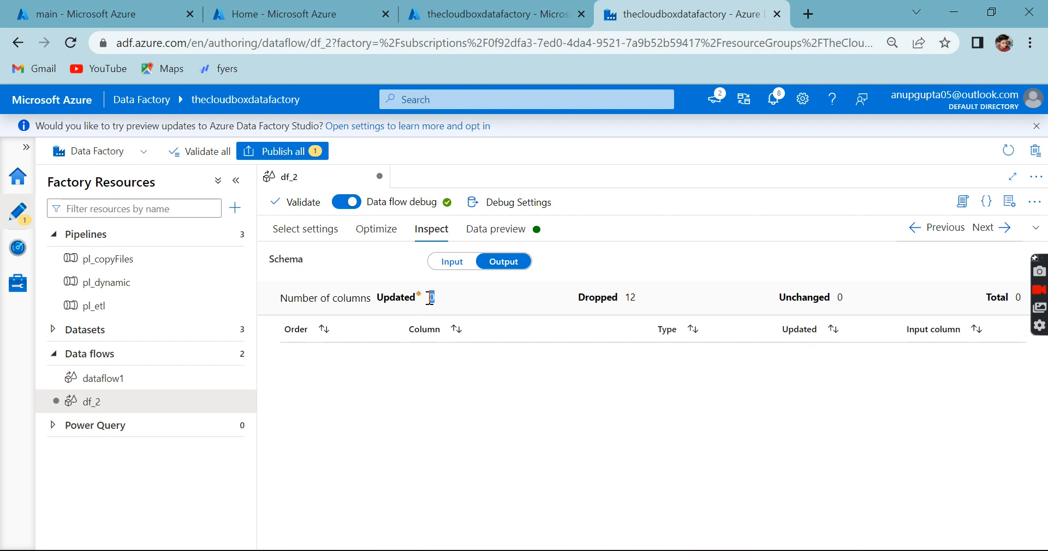
click(453, 264)
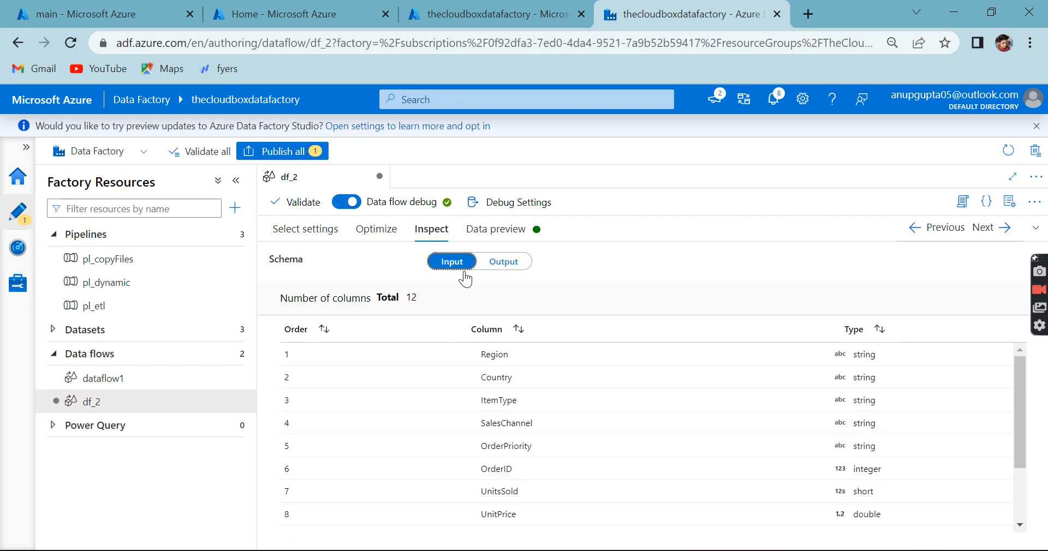
click(315, 230)
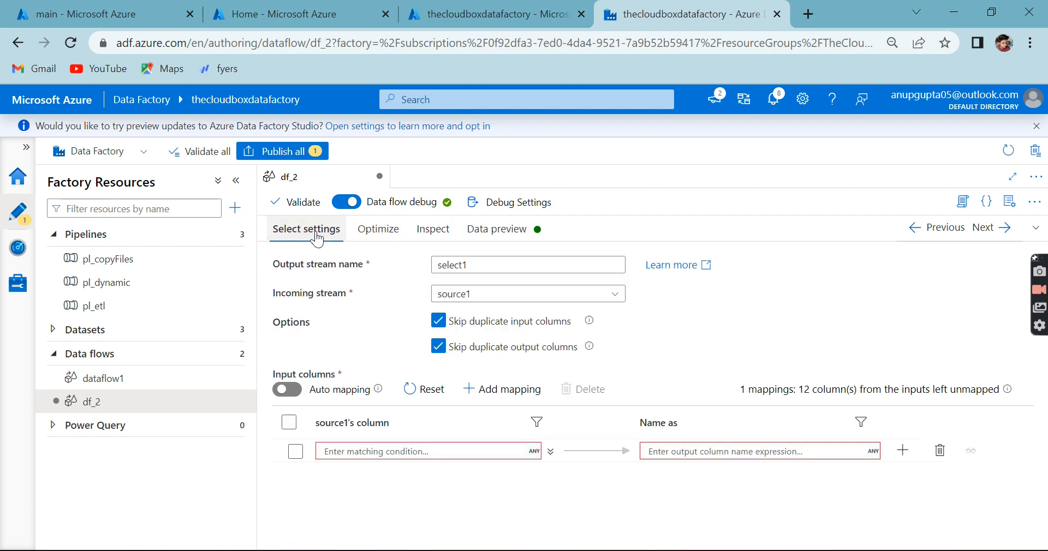
Step: Set the rule-based mapping's matching condition to true() in the expression builder and save it
click(430, 451)
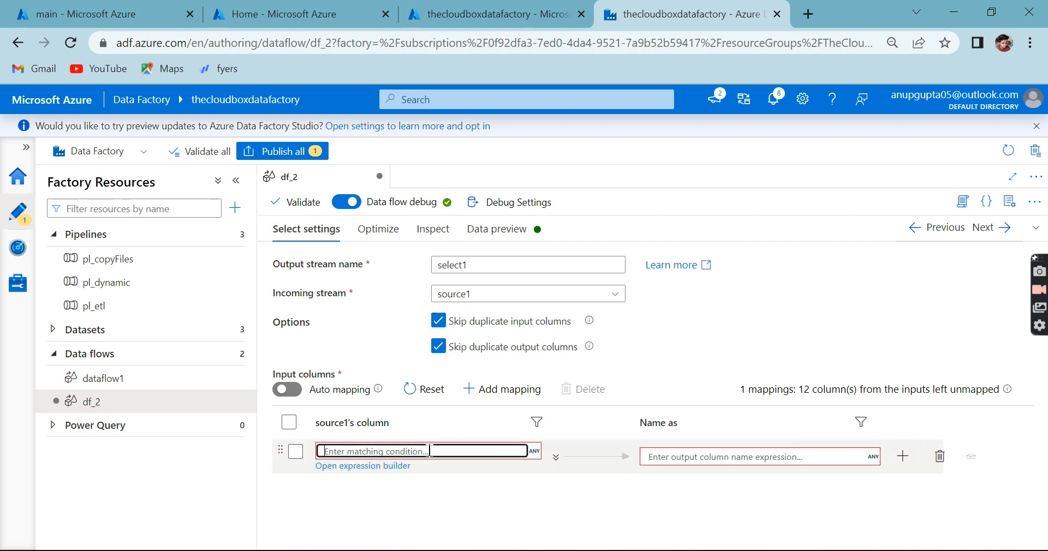
click(381, 471)
click(139, 218)
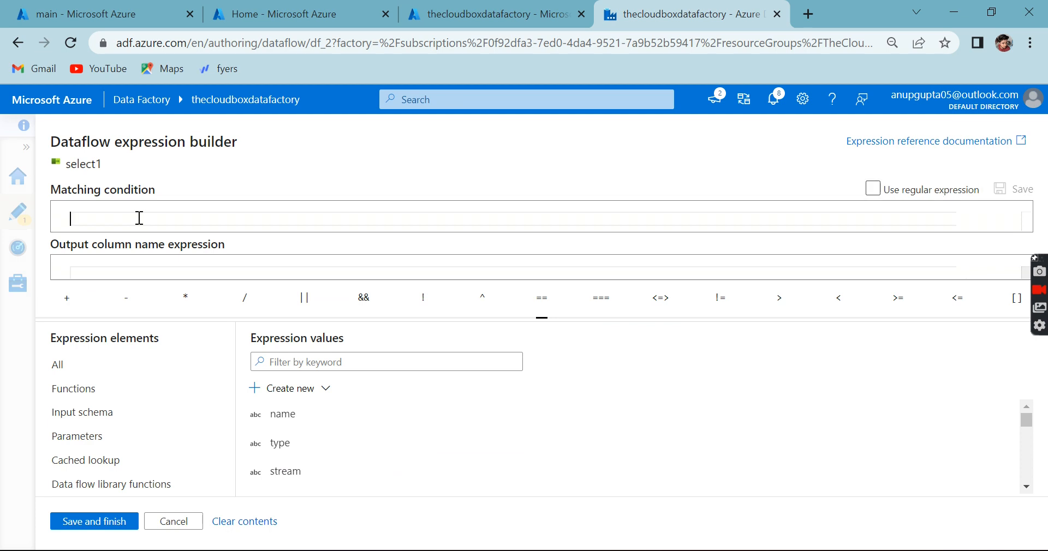
text(true)
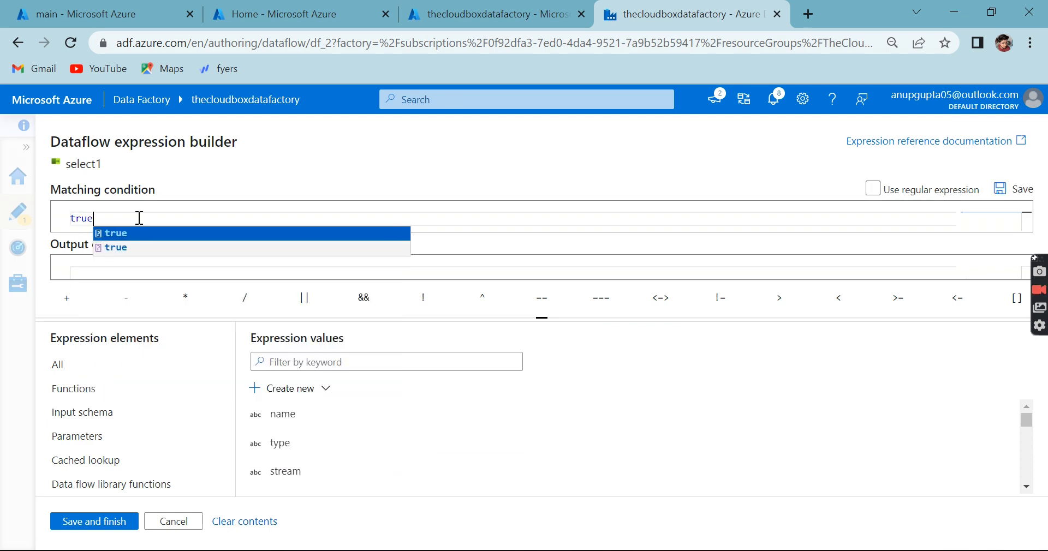
key(Return)
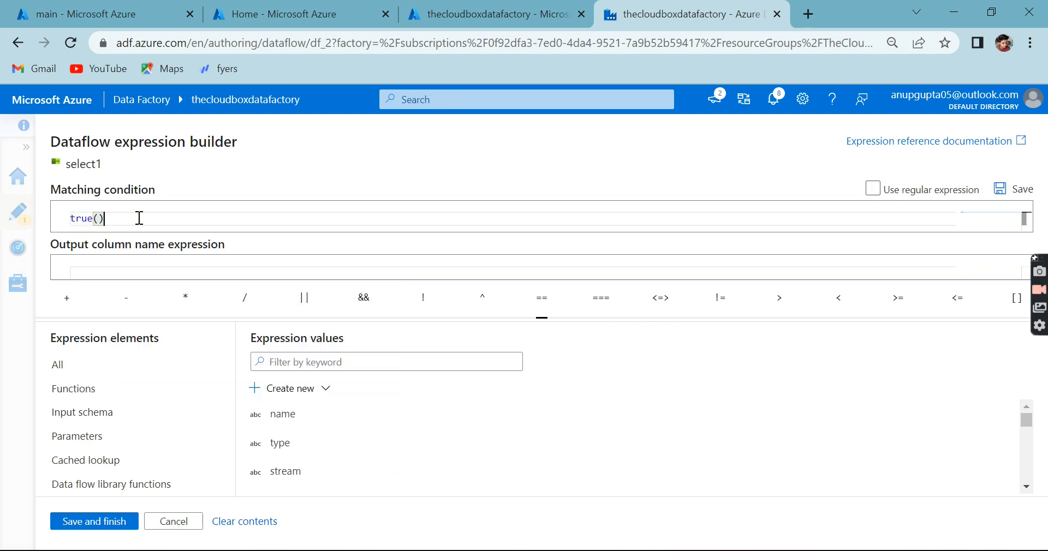
click(110, 520)
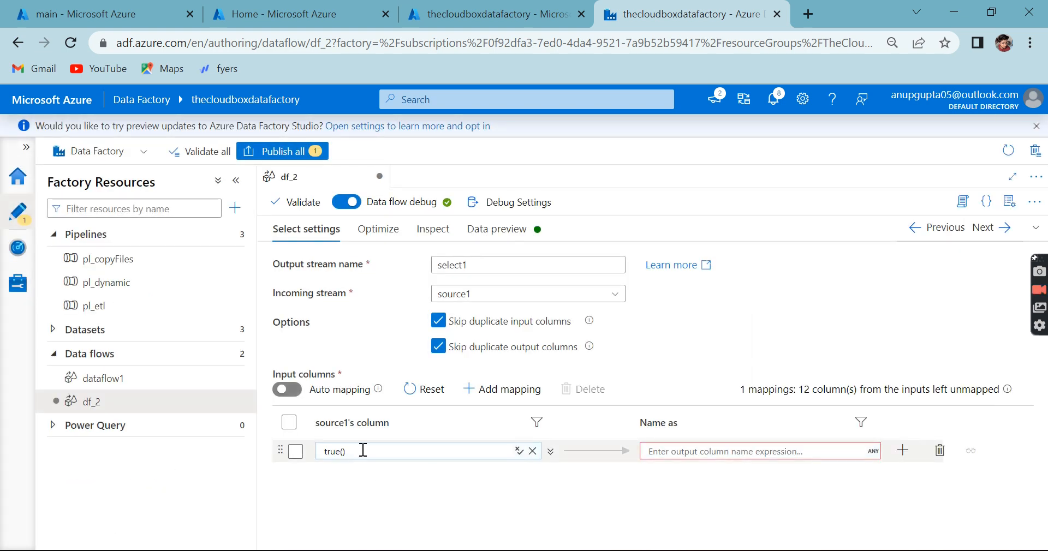
Step: Set the rule-based mapping's output column name expression to $$ in the expression builder and save it
click(672, 451)
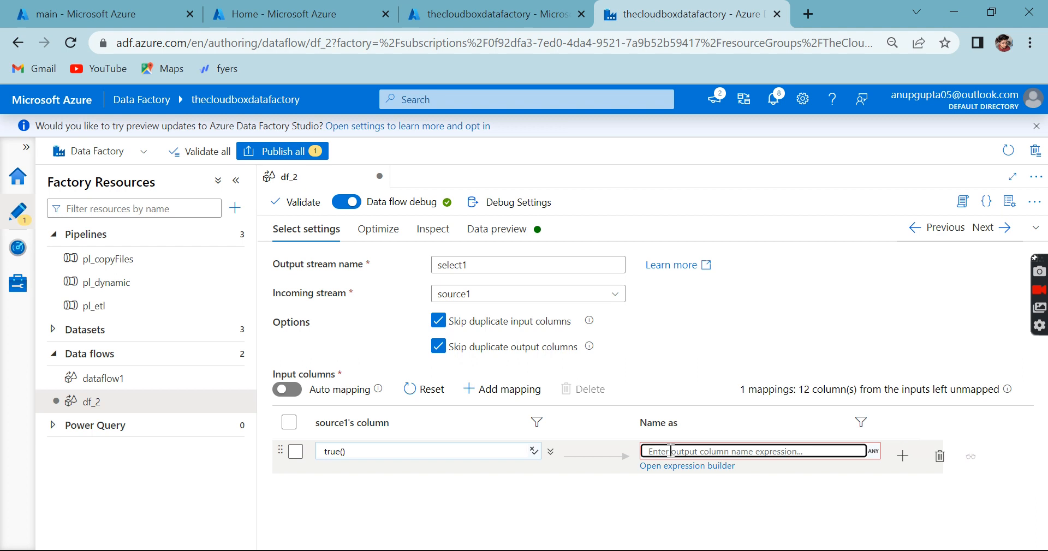
click(675, 467)
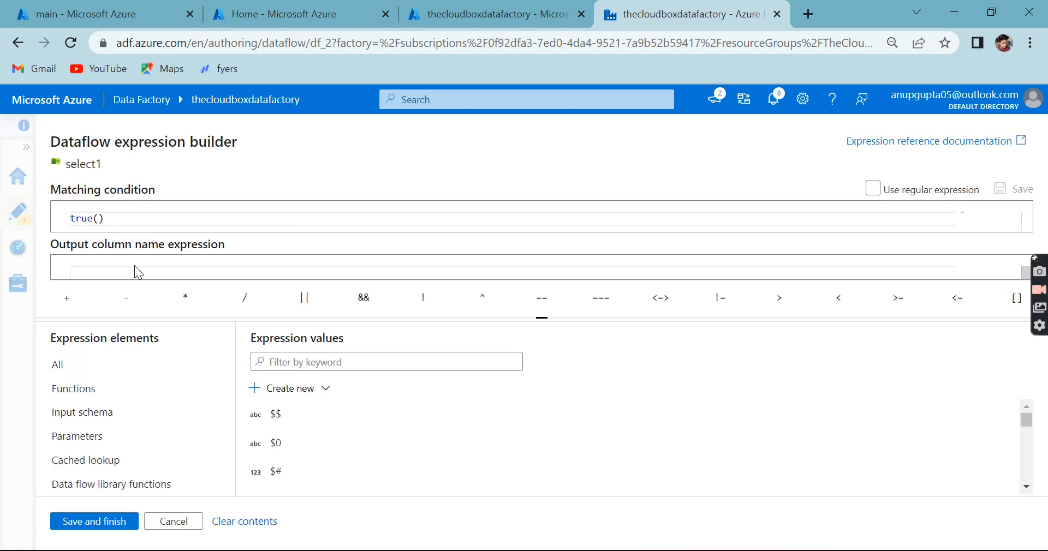
text($$)
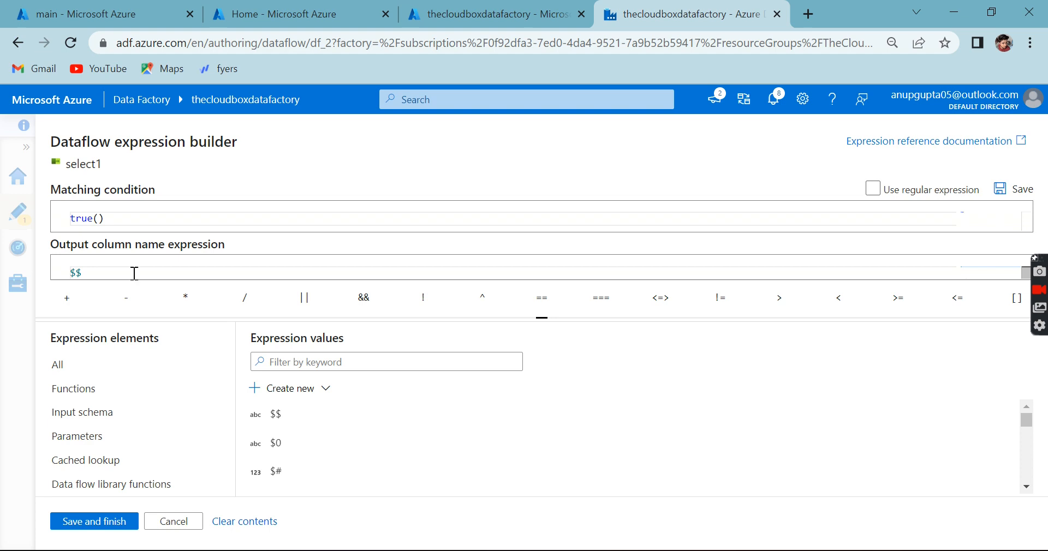
drag(94, 272, 65, 272)
click(103, 269)
click(109, 523)
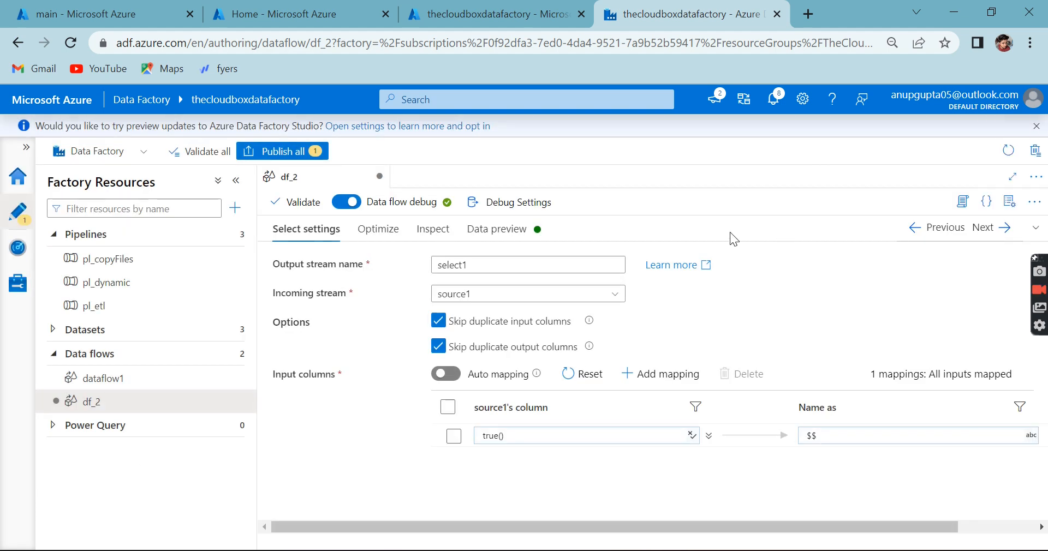
Step: Try changing the output column name expression to $$2 and restore it to $$
drag(628, 530, 798, 512)
click(754, 435)
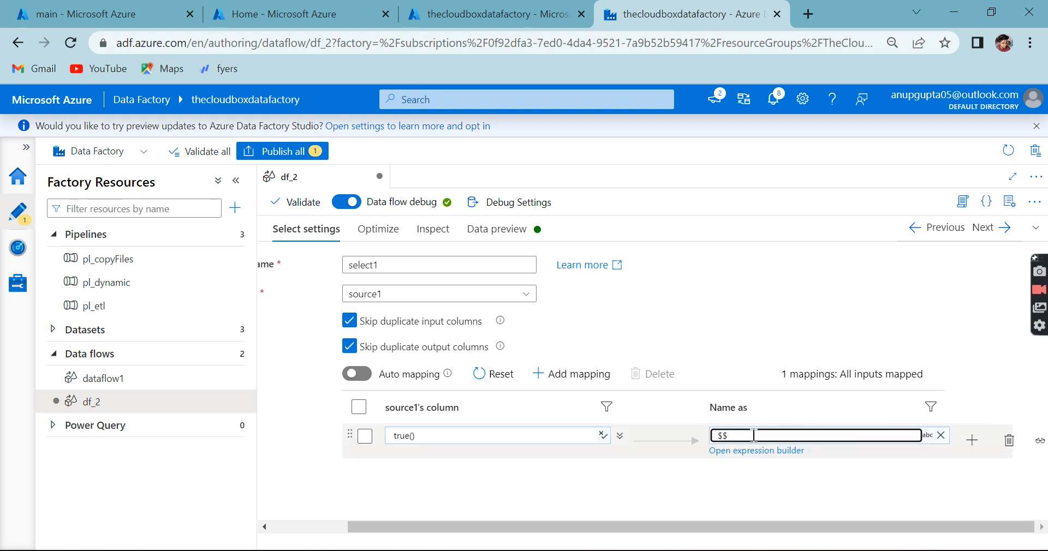
text(2)
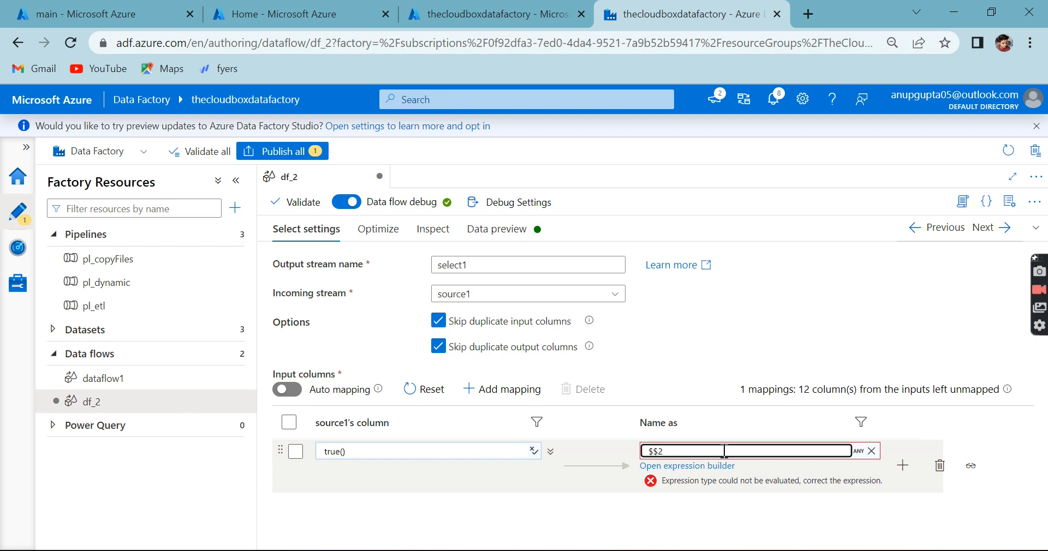
key(BackSpace)
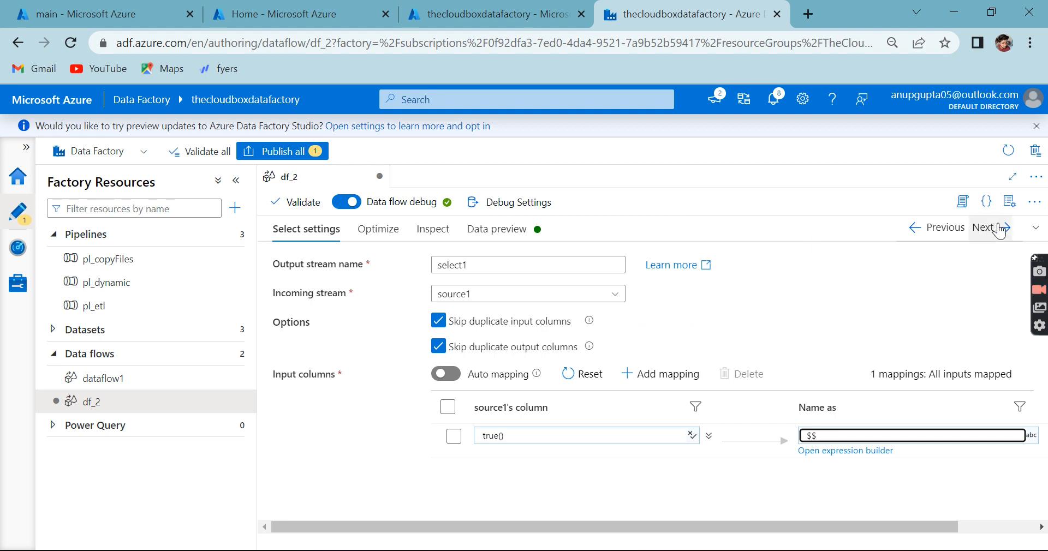
Step: Show the data flow graph and examine select1's input schema and the column counts of its output schema
click(1035, 227)
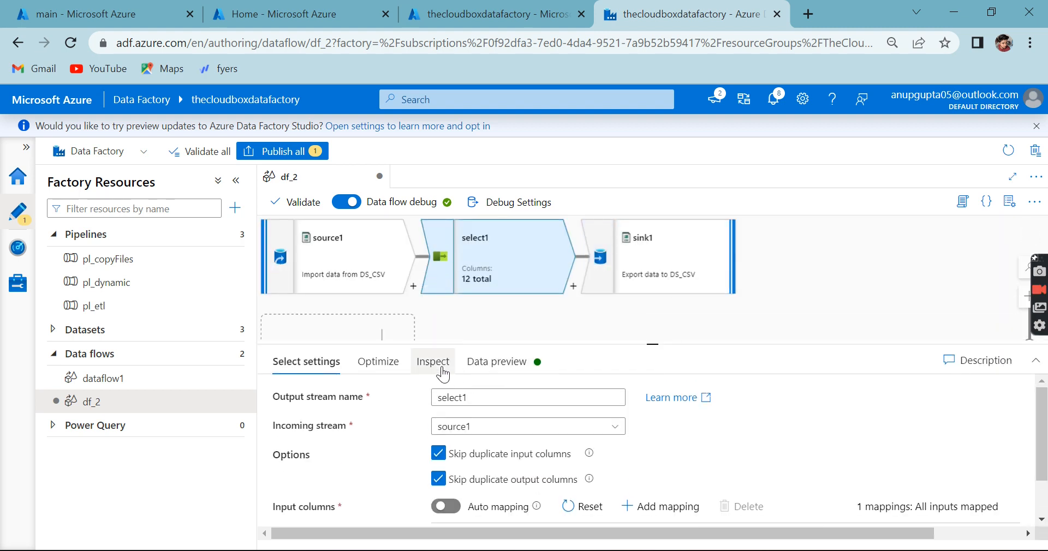
click(431, 363)
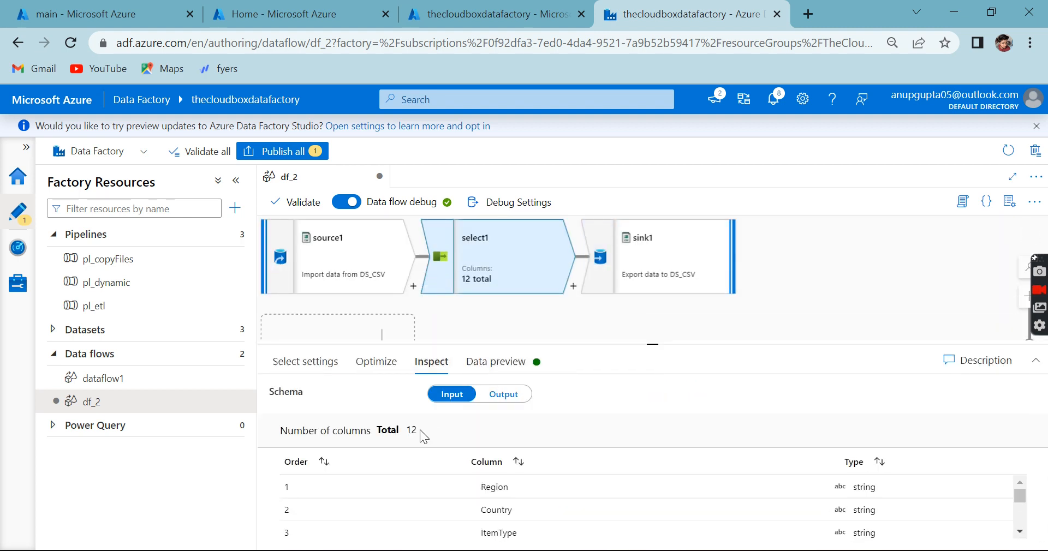
click(499, 397)
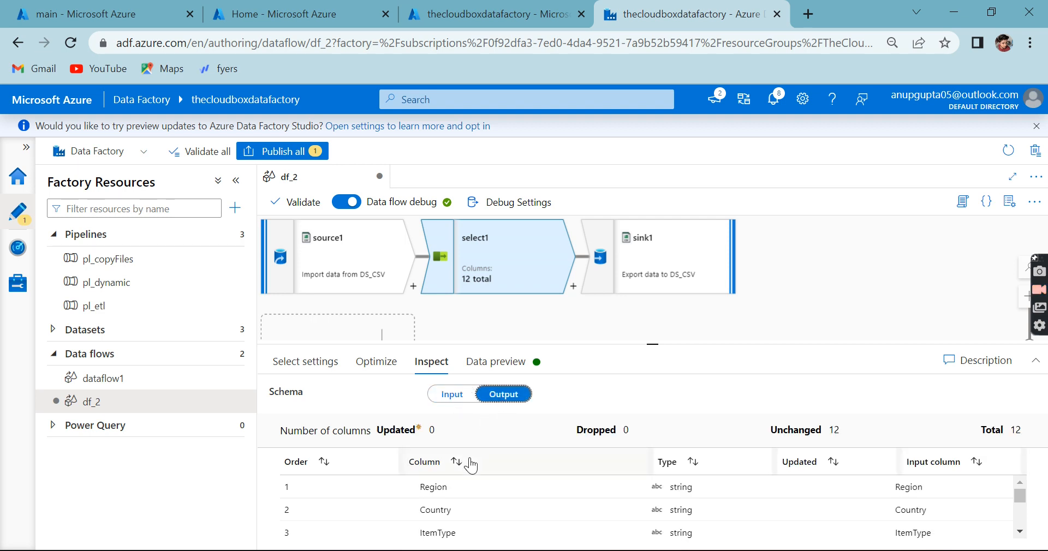
drag(824, 430, 854, 433)
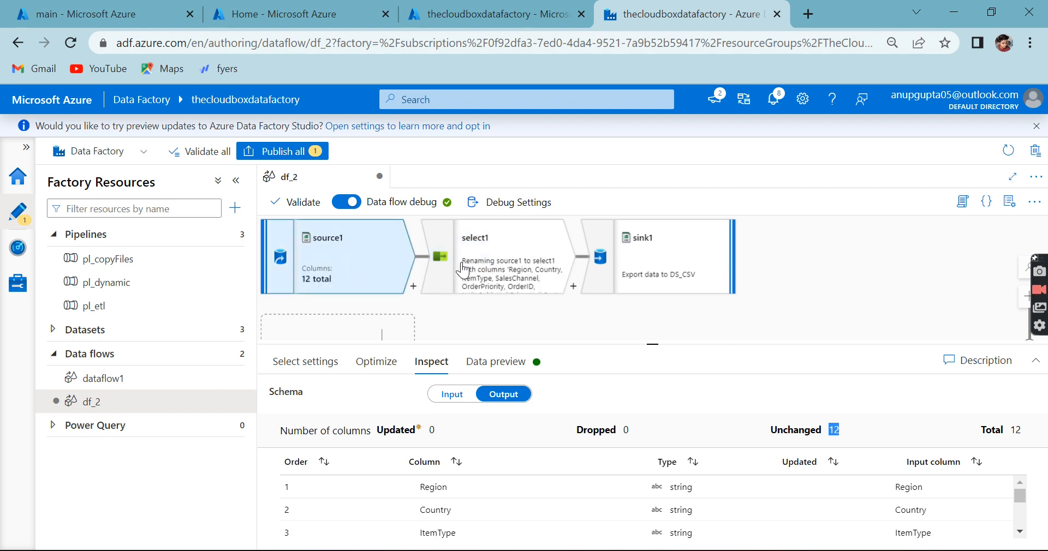
Step: Delete the true() rule-based mapping from select1's input columns
click(328, 363)
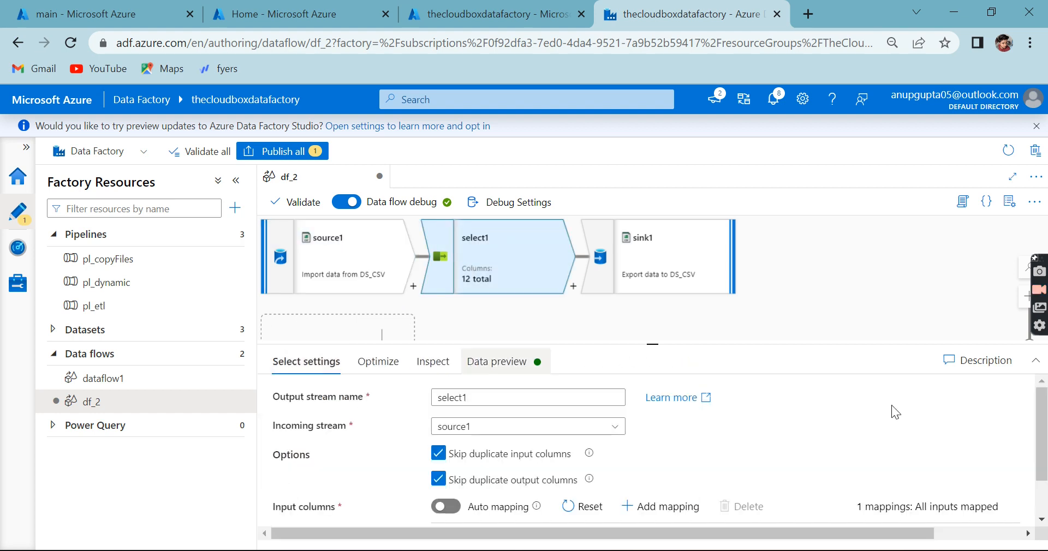
scroll(892, 413, down, 1)
drag(813, 532, 990, 538)
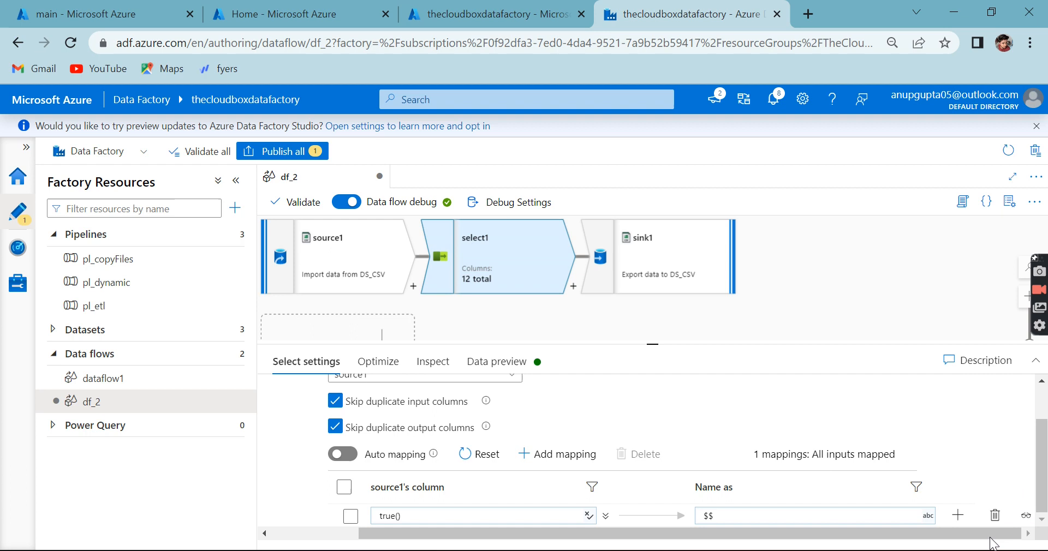
click(995, 515)
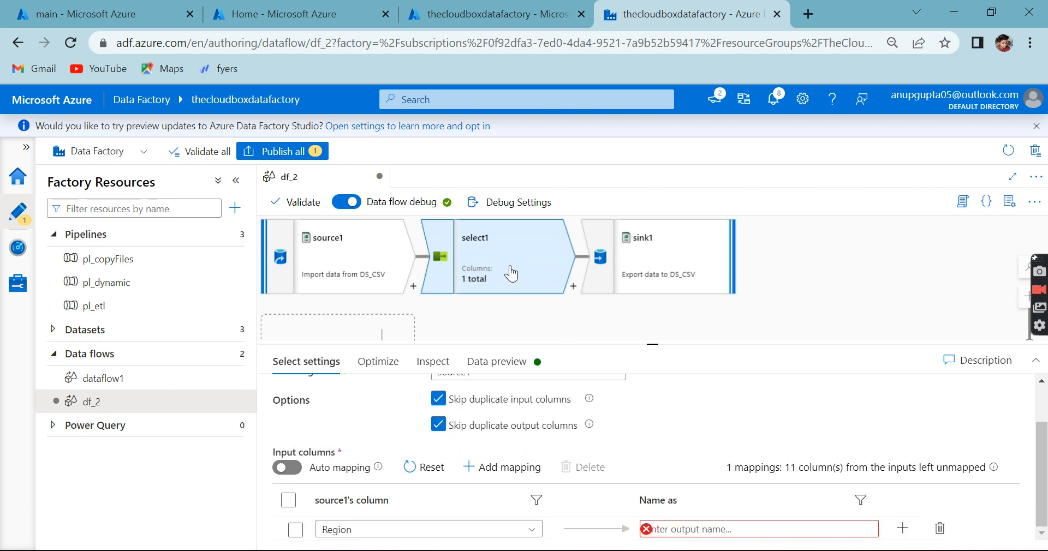
Step: Inspect select1's output schema without the rule-based mapping and compare it with source1 in the graph
click(433, 362)
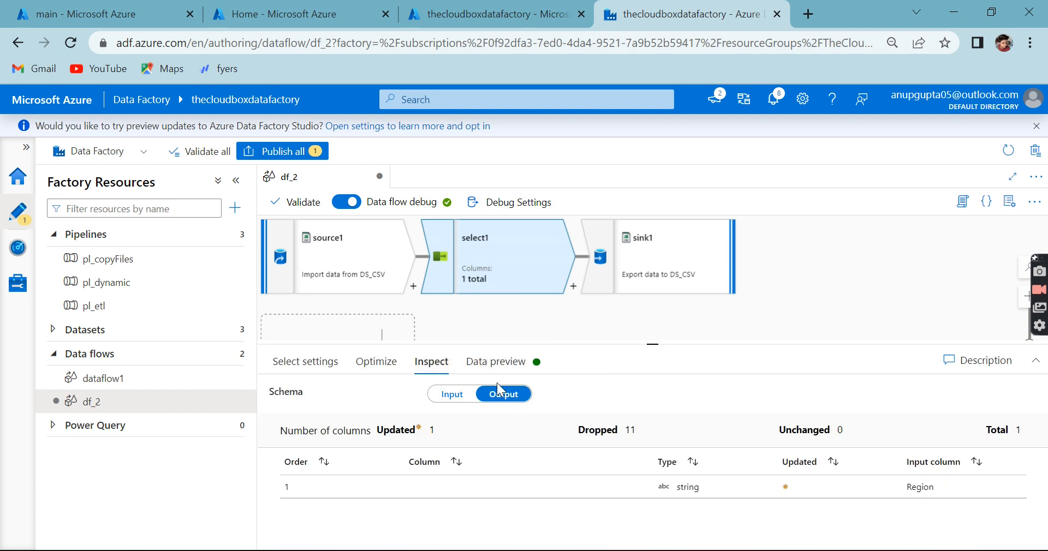
click(370, 263)
click(489, 261)
Step: Enlarge select1's settings area and replace the Region fixed mapping with a new rule-based mapping
click(300, 365)
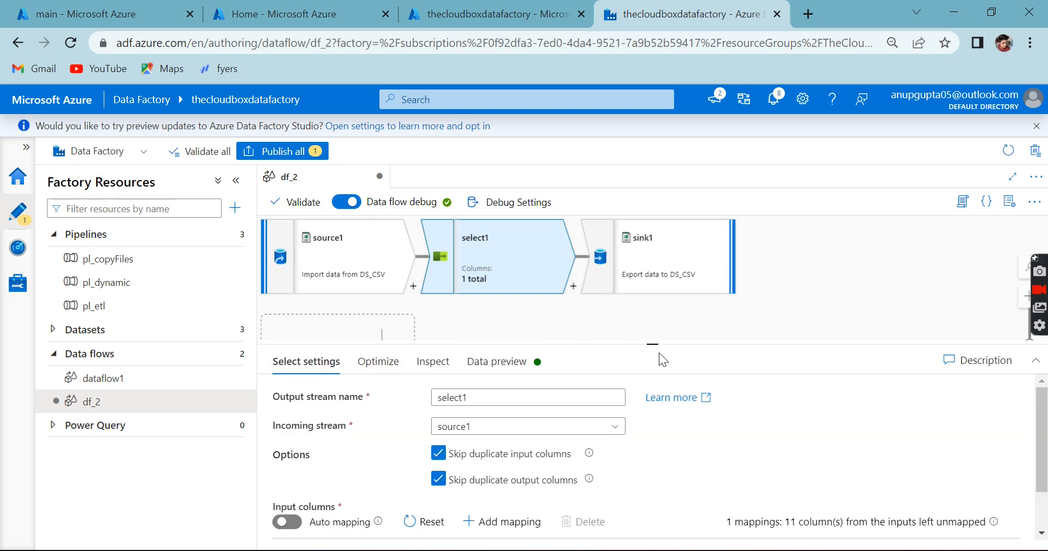
drag(654, 344, 652, 217)
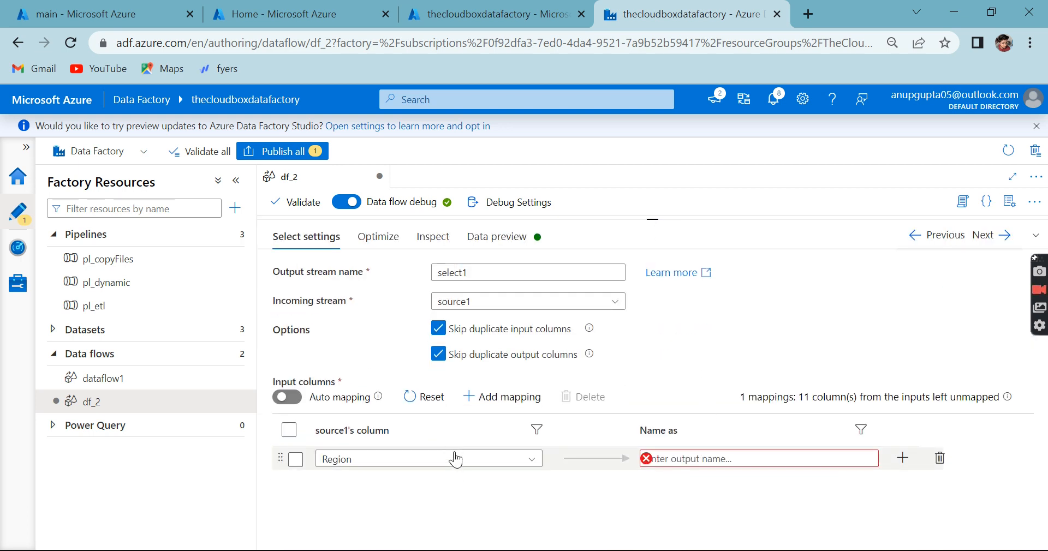
click(903, 458)
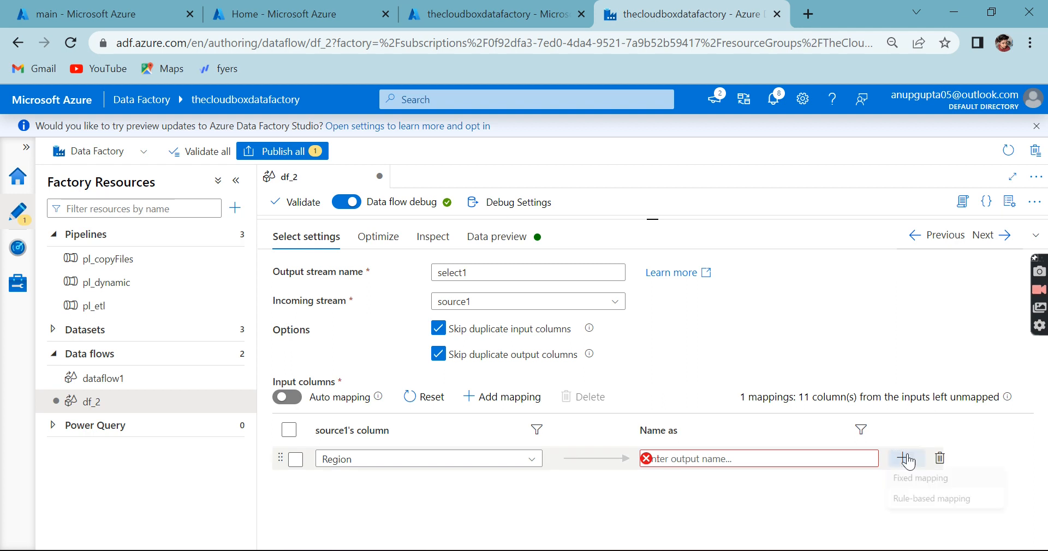
click(927, 502)
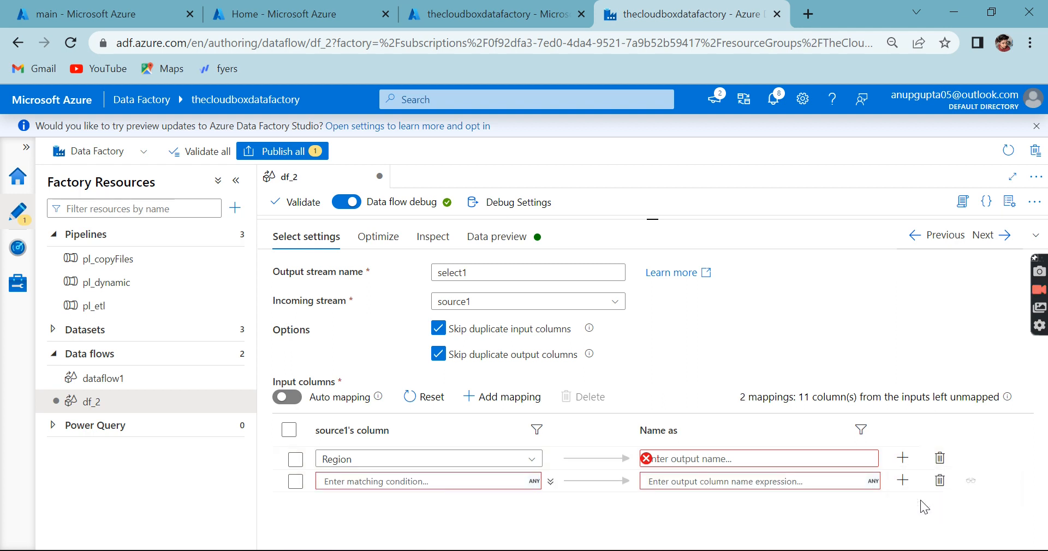
click(939, 458)
Step: Set the new rule-based mapping's matching condition to true() and its output column name expression to $$
click(472, 457)
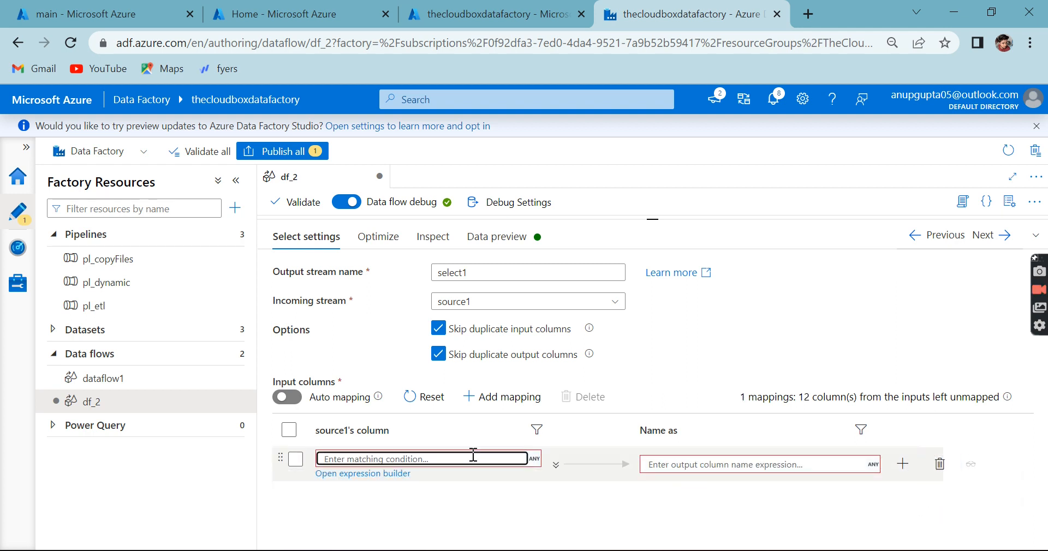
text(true())
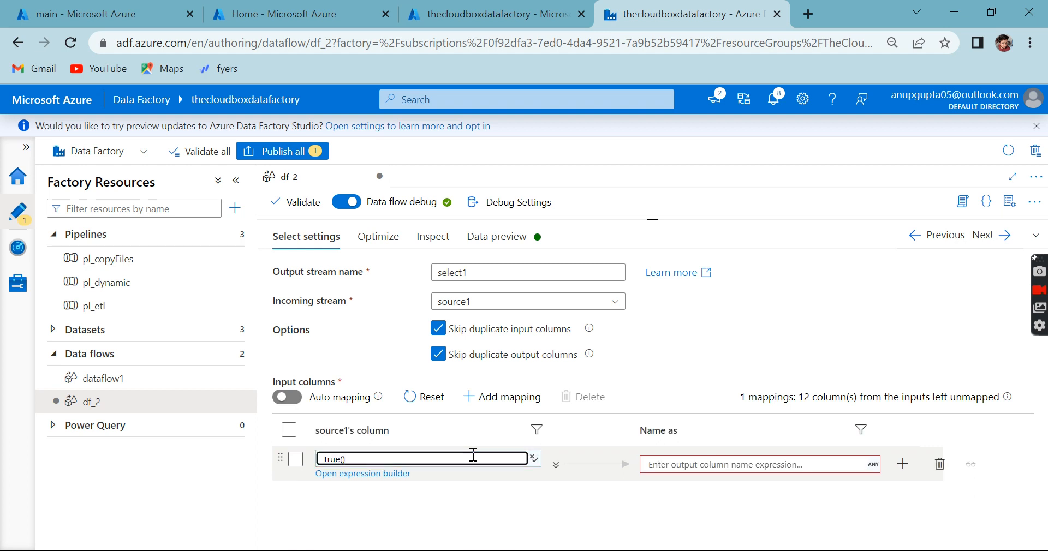
click(693, 464)
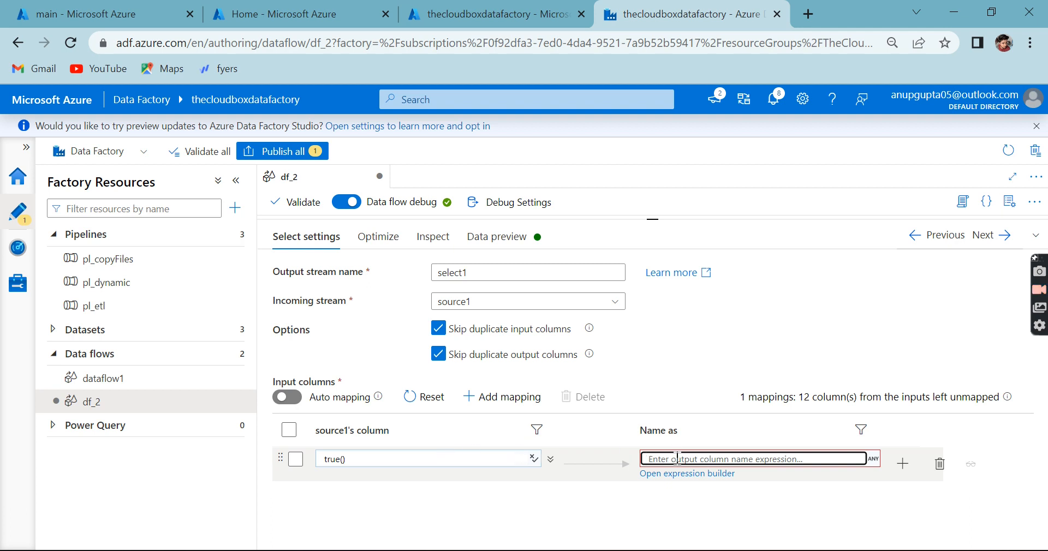
text($$)
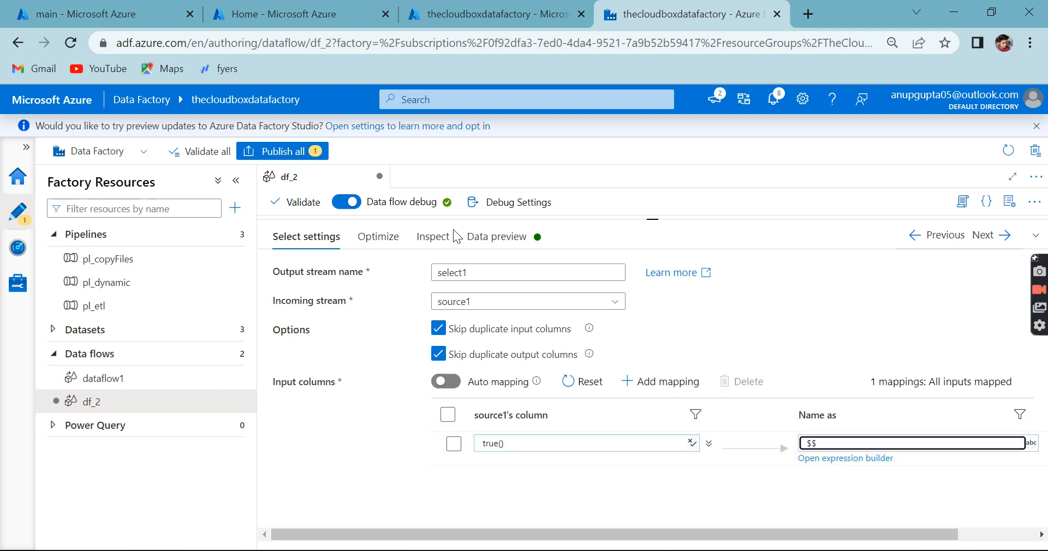
Step: Reduce the settings area to bring the graph back into view and inspect select1's output schema
drag(654, 221, 660, 338)
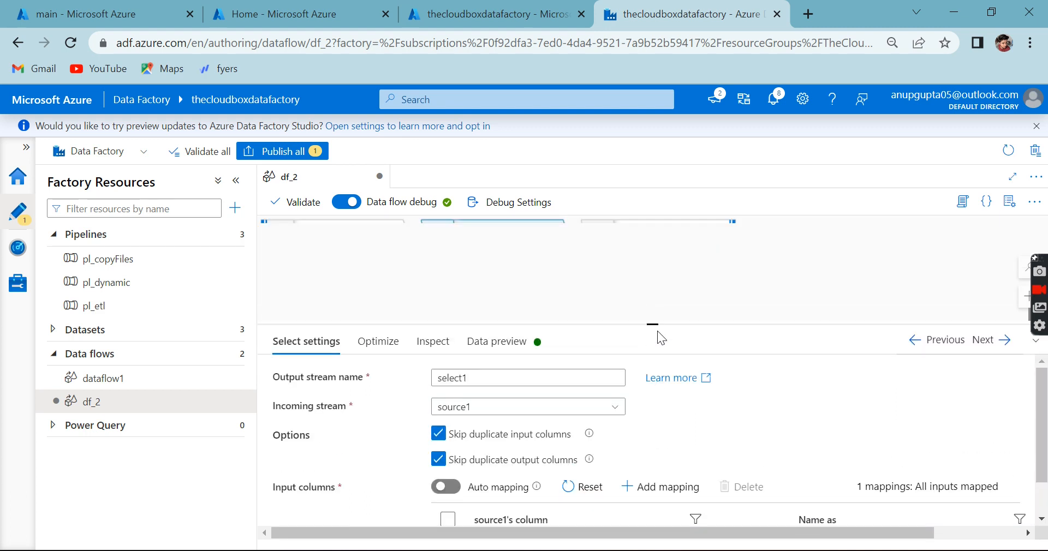
click(432, 342)
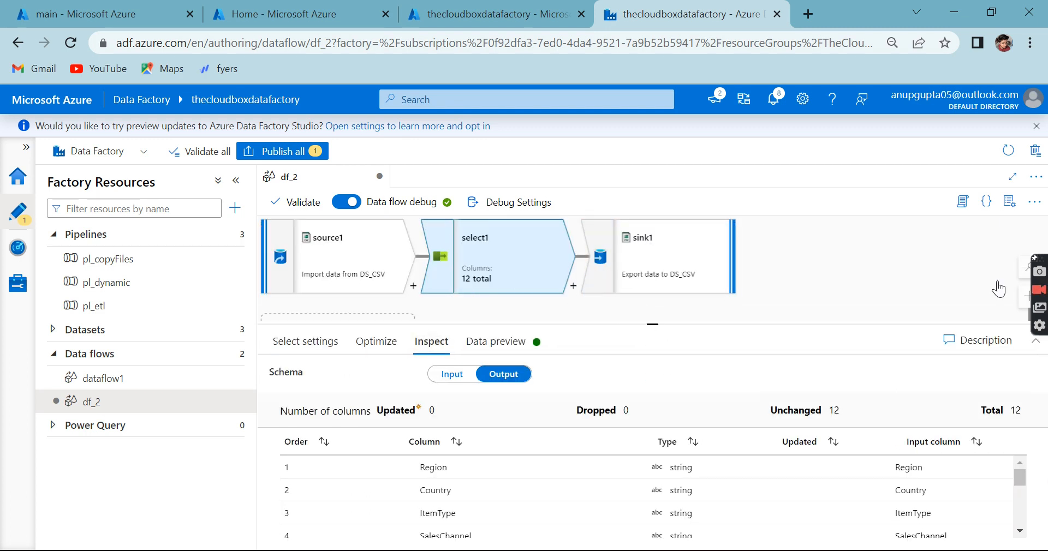
Step: Set sink1's debug dataset parameters File_System to main and Direct to staging, save them, and preview select1's data
click(510, 342)
click(332, 425)
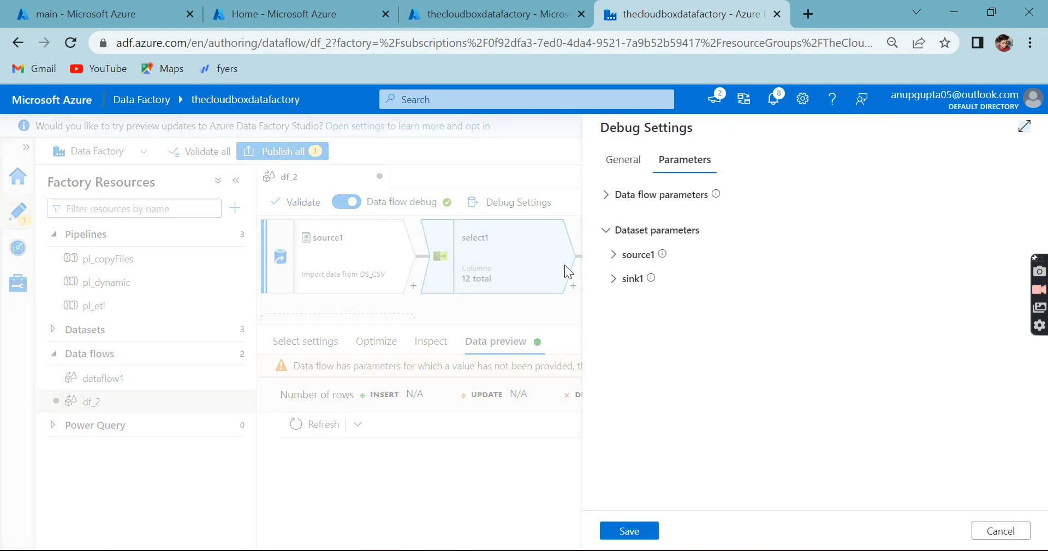
click(613, 255)
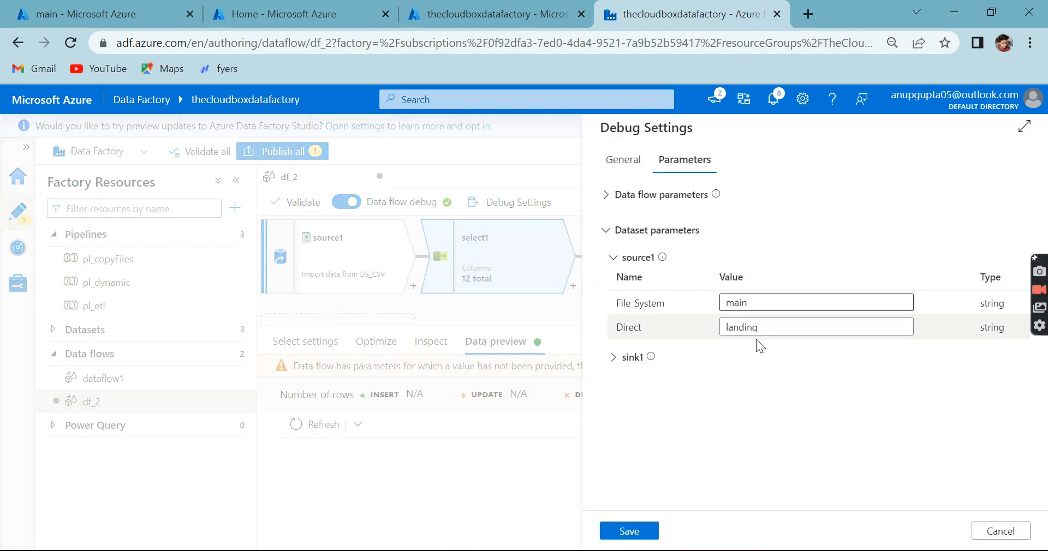
click(614, 359)
click(747, 404)
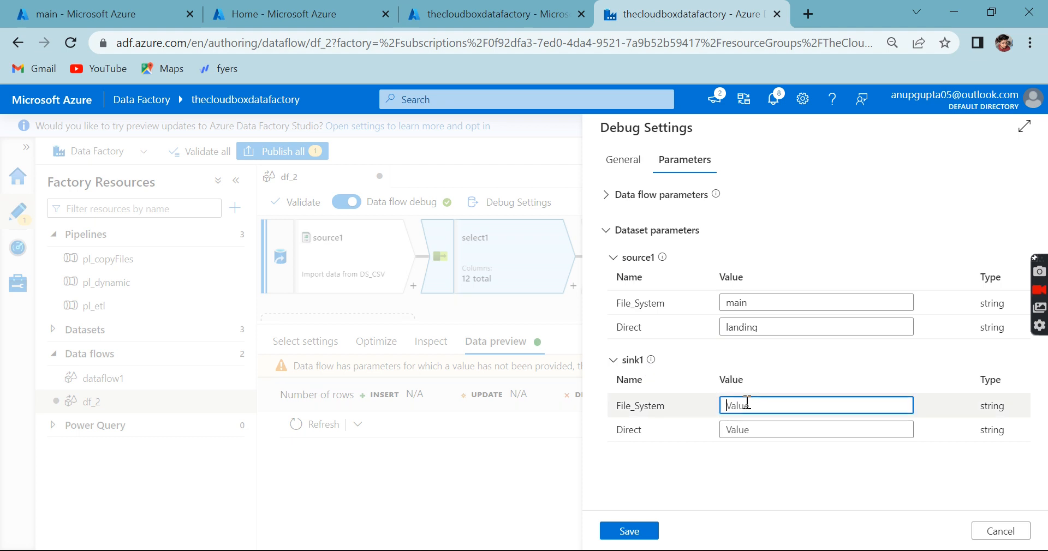
text(main)
key(Tab)
text(stag)
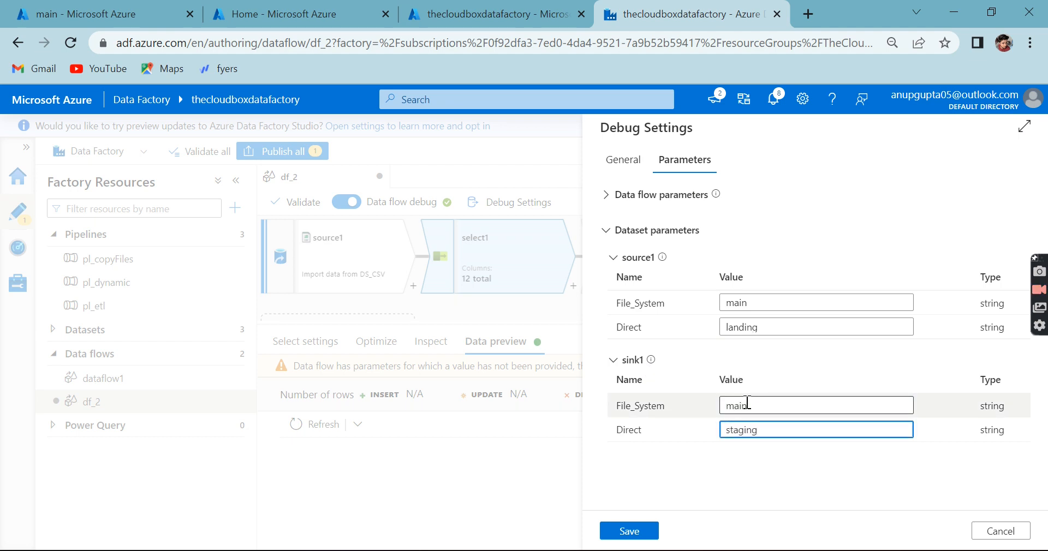
click(636, 532)
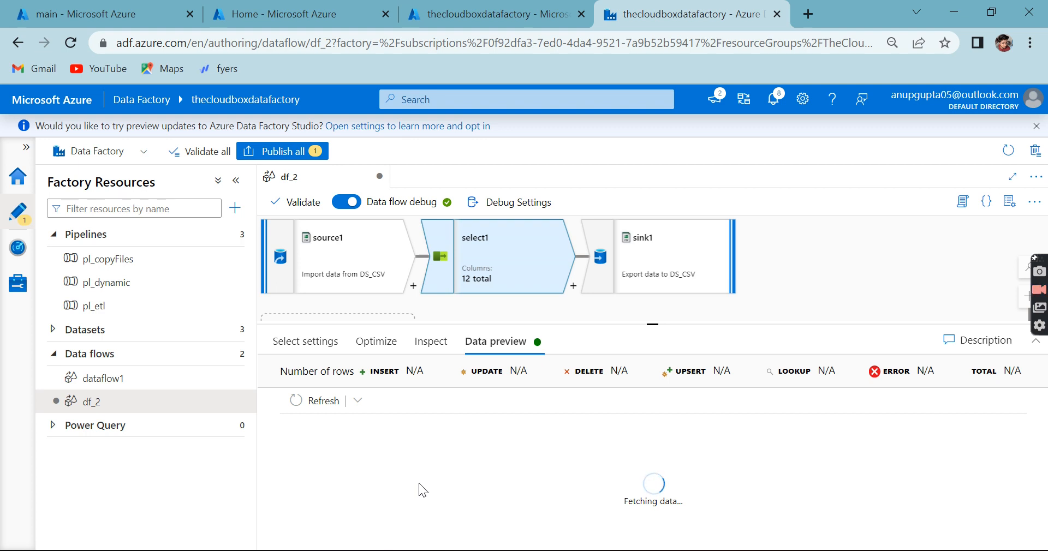
mouse_move(420, 480)
mouse_down()
mouse_move(631, 491)
mouse_move(413, 479)
mouse_up()
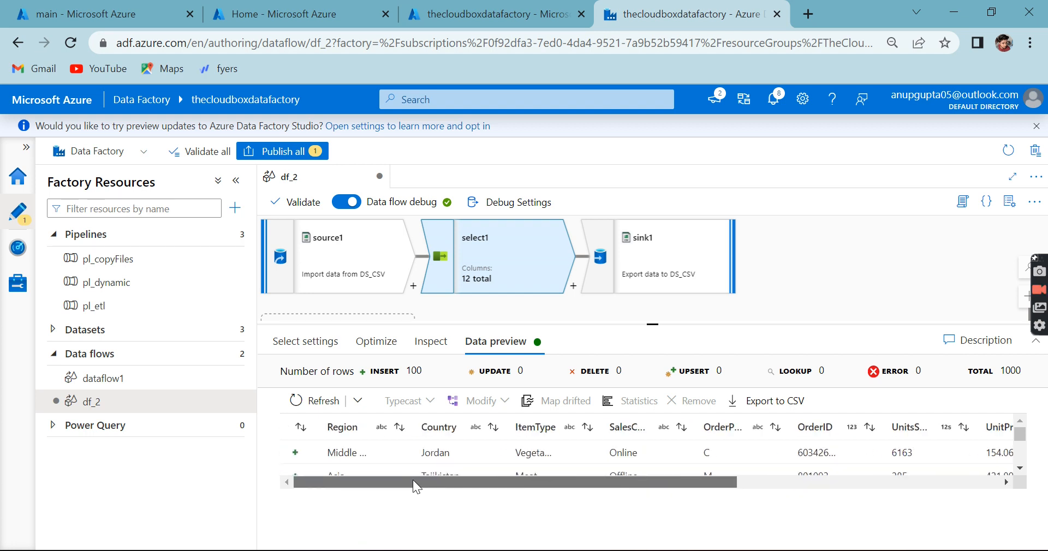